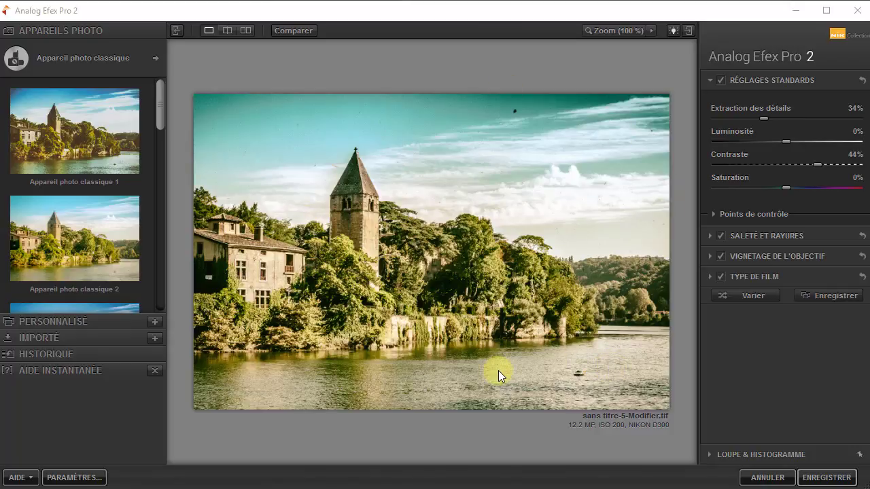
Switch from the classic camera to the customizable camera kit (Kit appareil photo) under Créer un appareil.
mouse_move(78, 54)
mouse_move(815, 80)
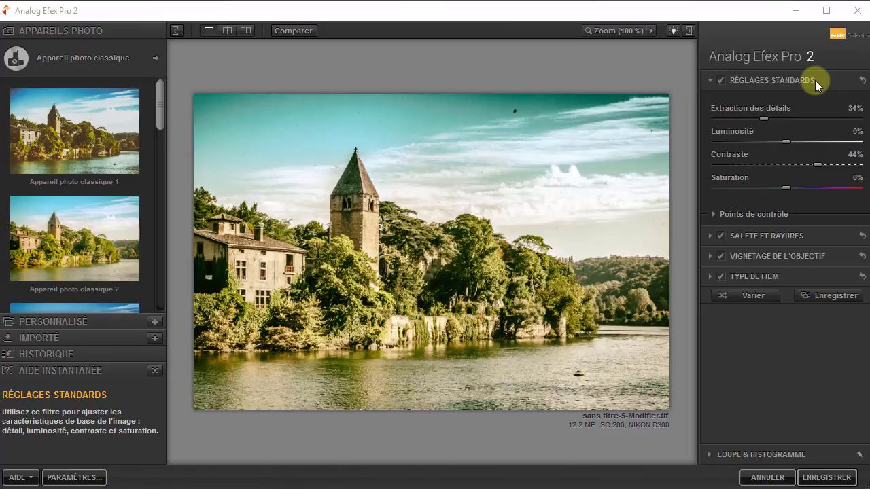
mouse_move(783, 244)
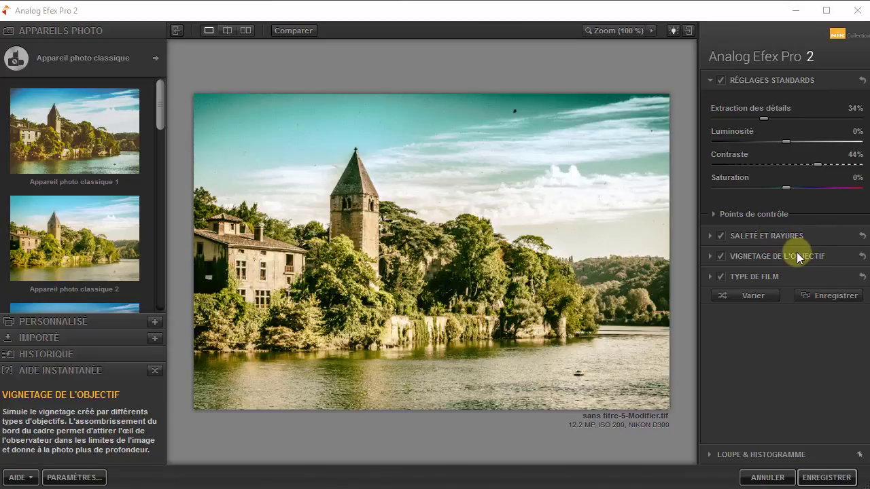
mouse_move(773, 278)
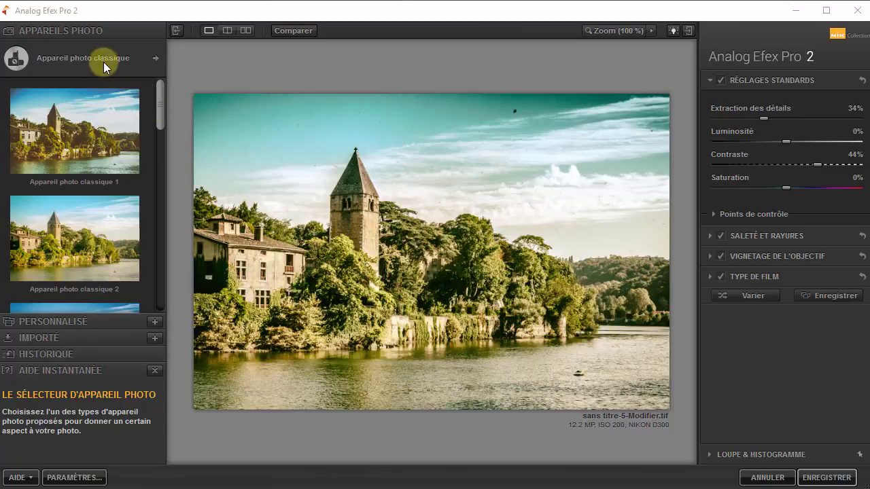
click(140, 60)
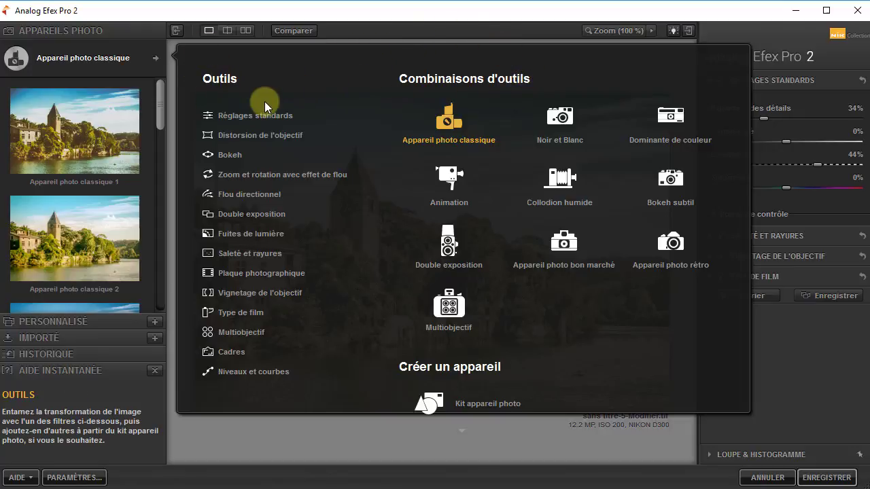
scroll(512, 422, down, 1)
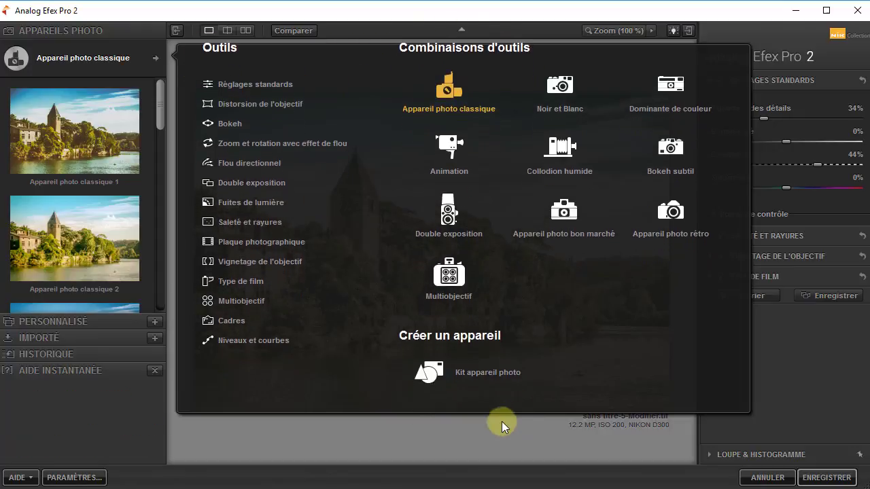
click(428, 373)
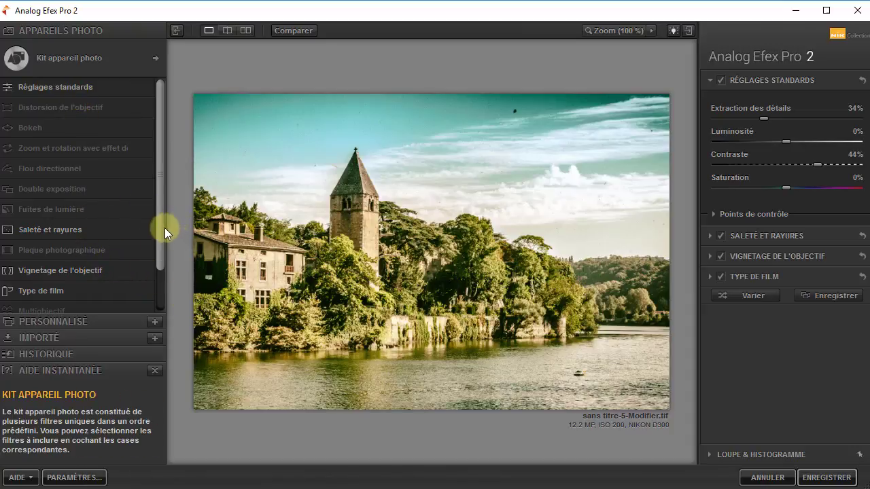
Add the Double exposition filter to the camera kit's active filters.
scroll(156, 252, down, 2)
scroll(156, 275, up, 1)
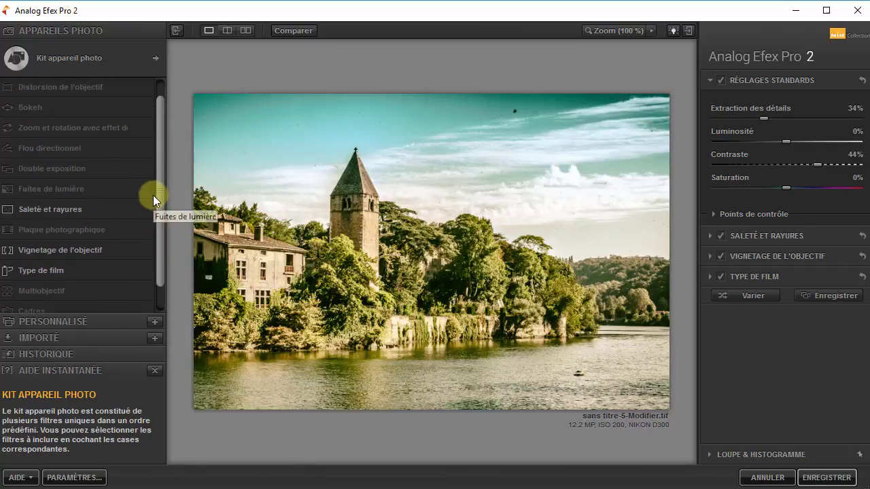
scroll(158, 184, up, 1)
mouse_move(120, 186)
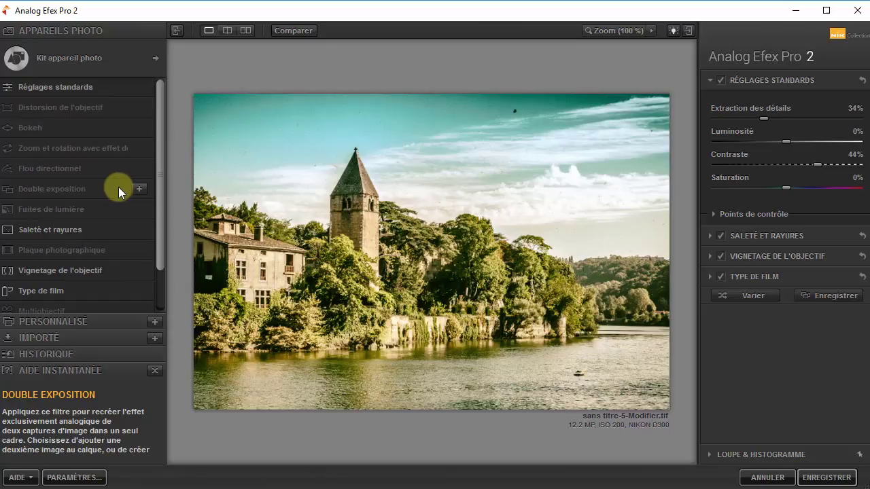
mouse_move(74, 200)
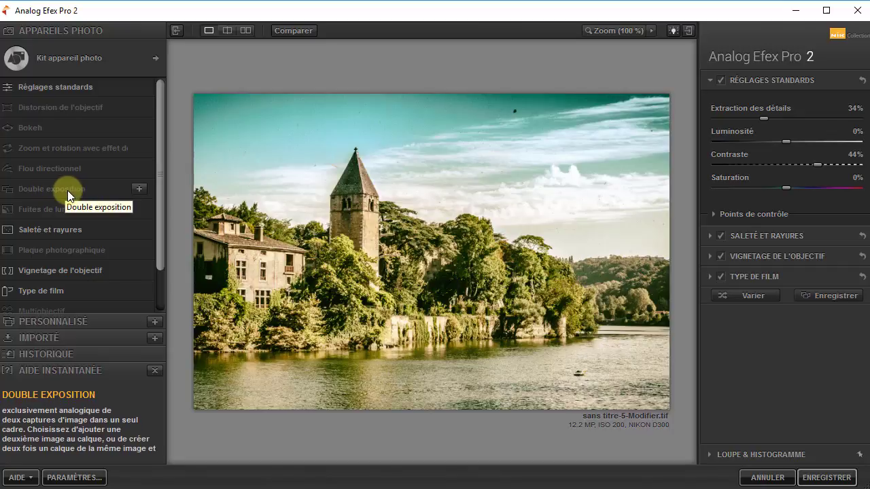
click(138, 189)
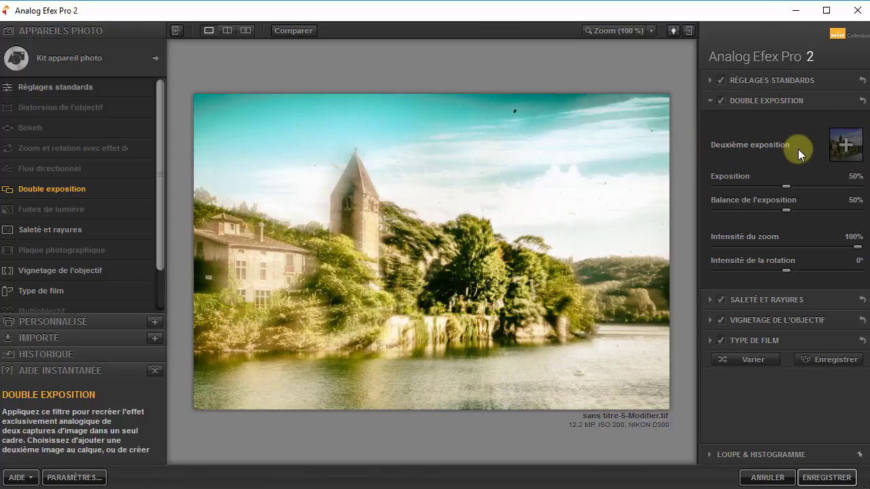
Load the long-haired woman's color portrait from the Tutos Nik folder as the second exposure and set Exposition to 66%.
click(846, 147)
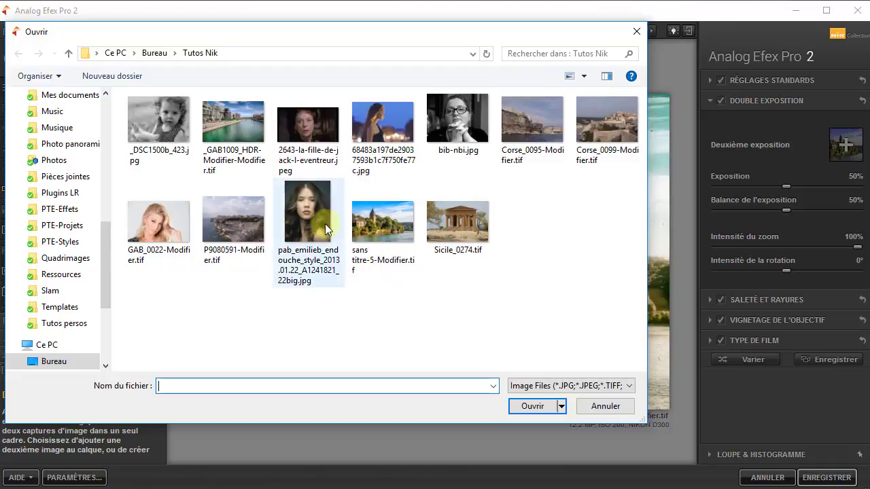
click(307, 208)
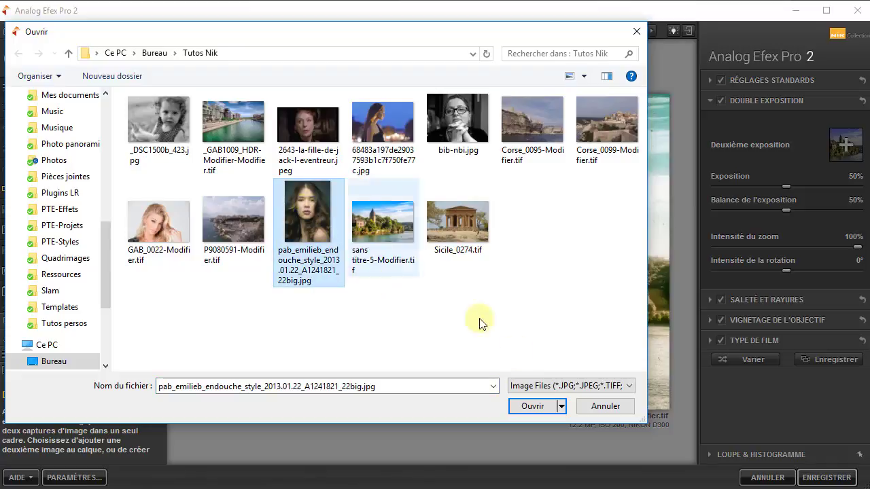
click(532, 406)
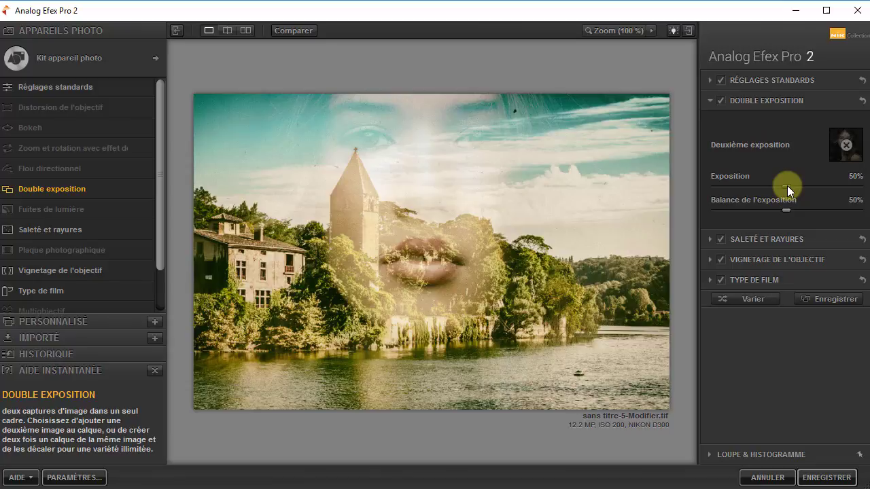
drag(787, 186, 809, 189)
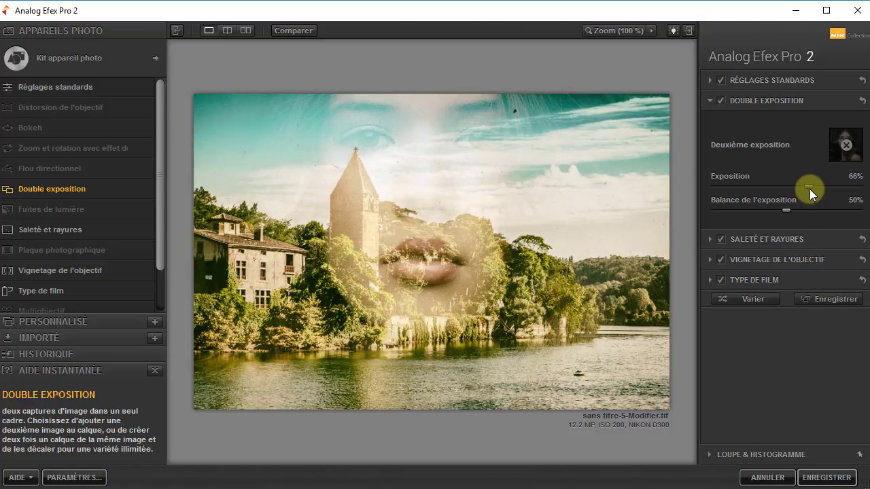
Enlarge the overlaid portrait to about 108% and shift it slightly down and to the right on the landscape.
mouse_move(610, 203)
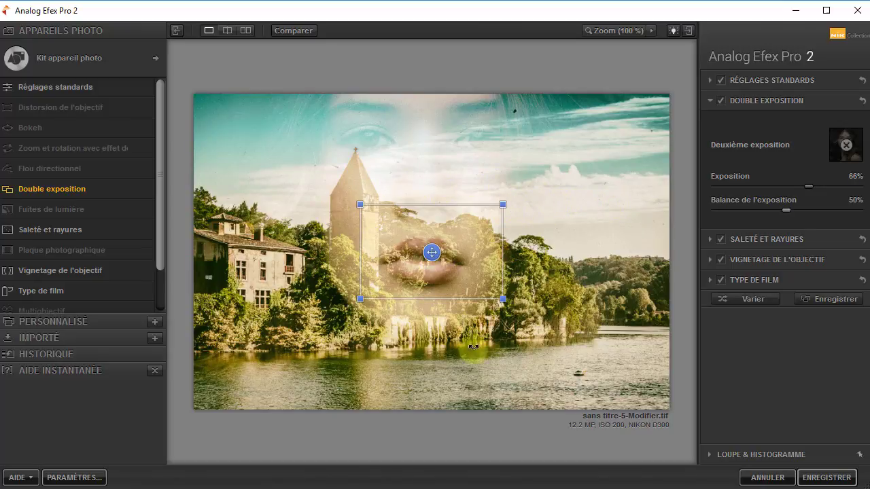
mouse_move(521, 201)
mouse_down()
mouse_move(518, 212)
mouse_move(517, 195)
mouse_up()
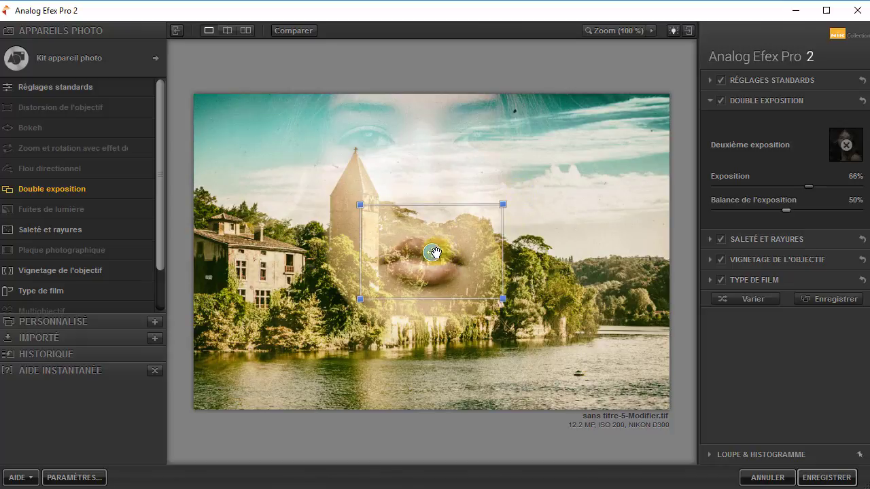
mouse_move(432, 253)
mouse_down()
mouse_move(431, 274)
mouse_move(433, 246)
mouse_move(434, 260)
mouse_up()
click(504, 213)
mouse_move(504, 213)
mouse_down()
mouse_move(519, 203)
mouse_move(511, 212)
mouse_up()
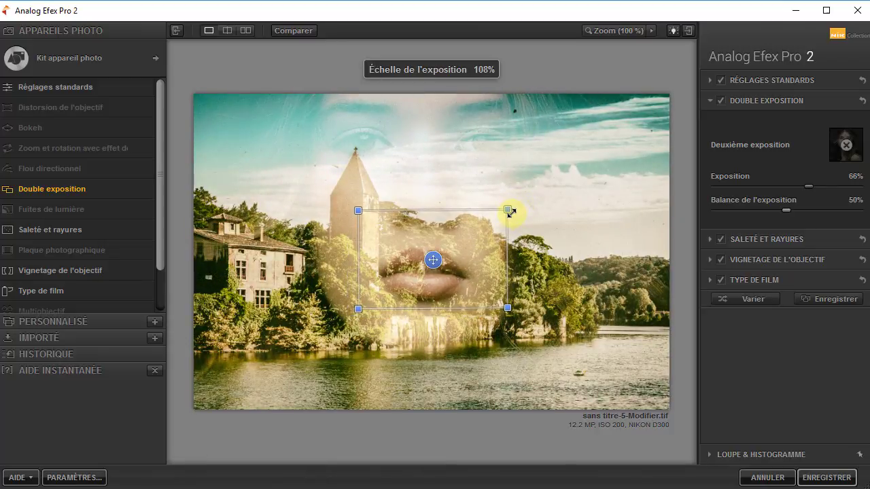
drag(511, 212, 511, 213)
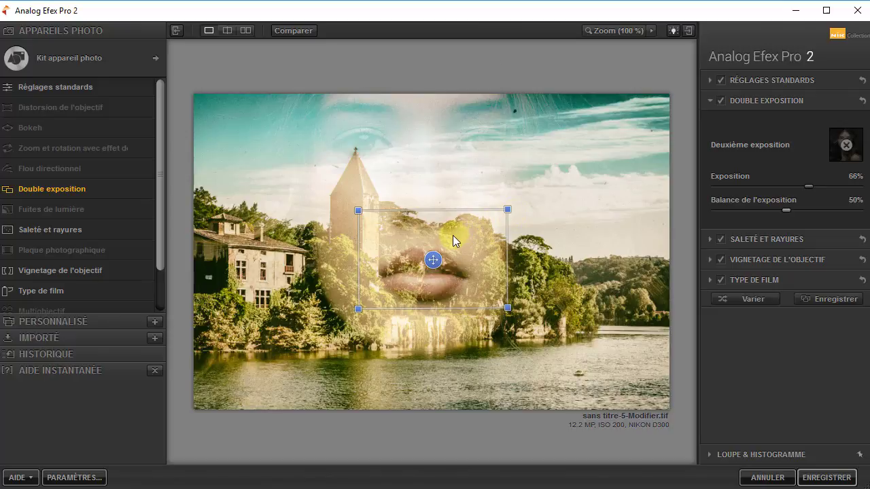
drag(433, 260, 447, 260)
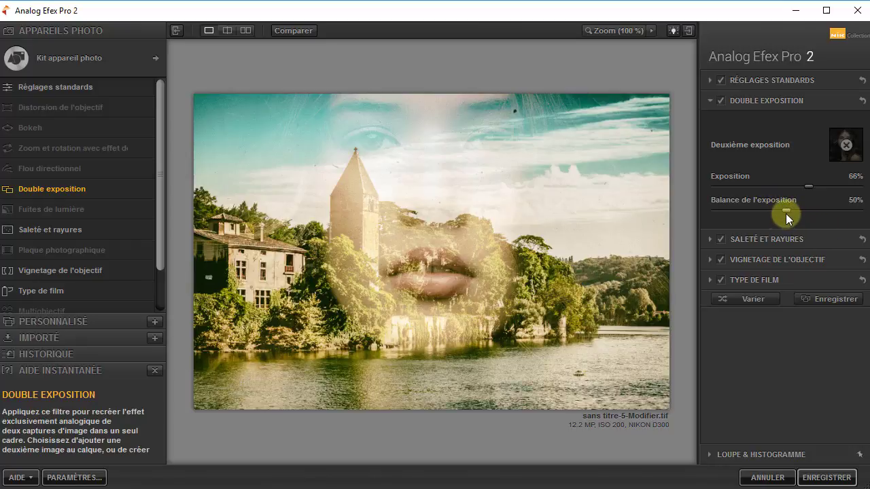
Set the double exposure's Balance de l'exposition to 40%.
mouse_move(785, 211)
mouse_down()
mouse_move(761, 212)
mouse_move(838, 216)
mouse_move(776, 220)
mouse_up()
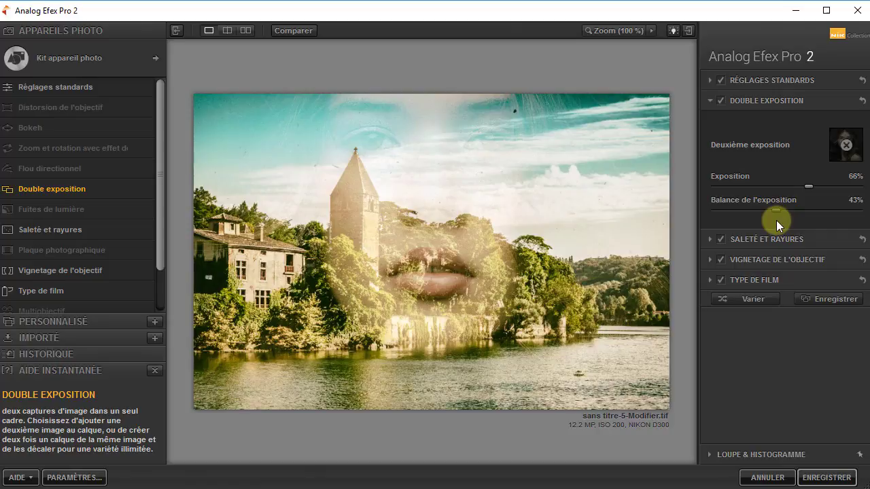
drag(774, 220, 774, 220)
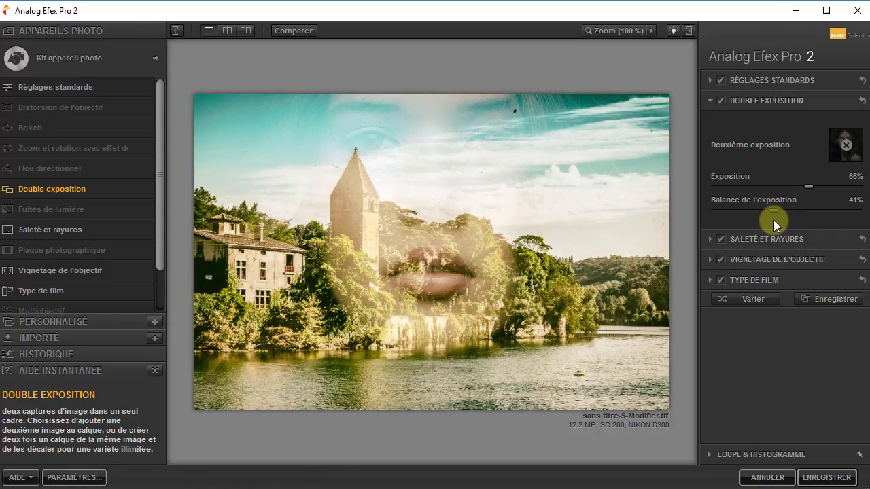
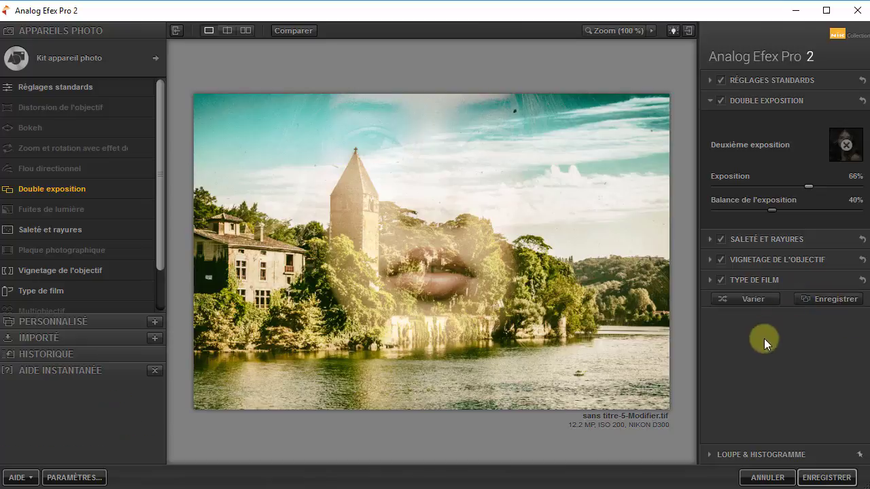
Save the current filter combination as a custom preset named "Démo Tuto".
click(820, 299)
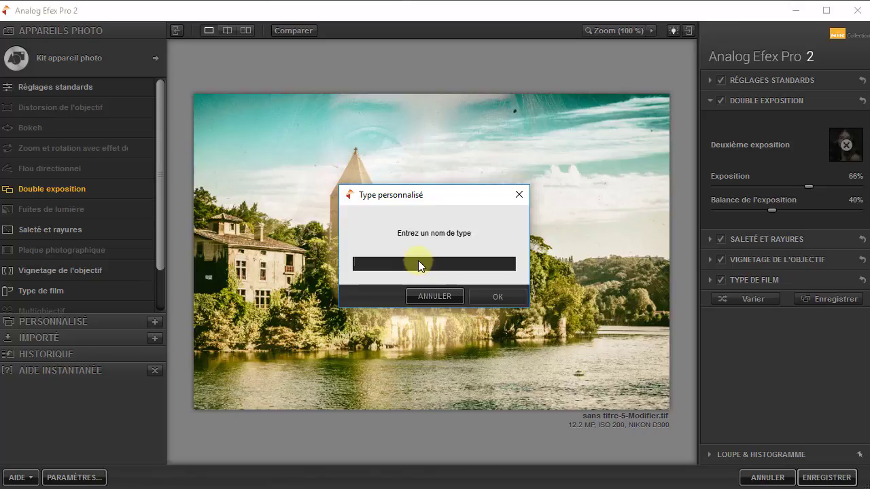
text(Dé)
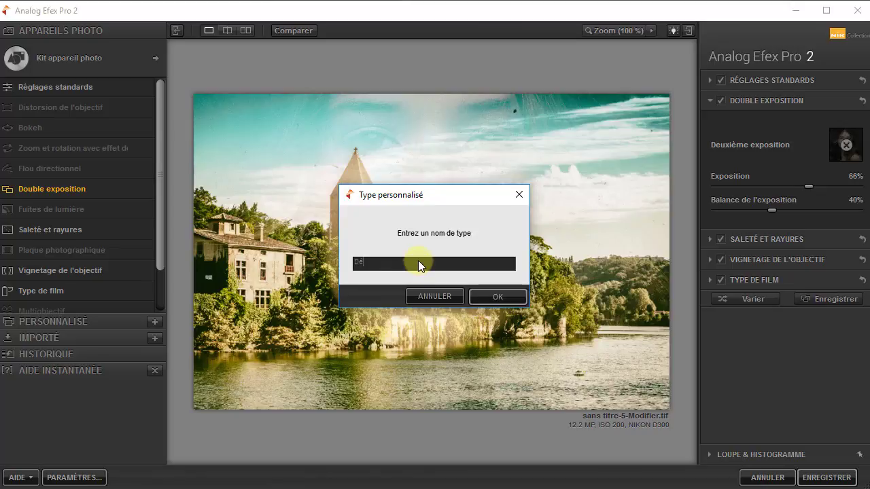
text(mo Tuto)
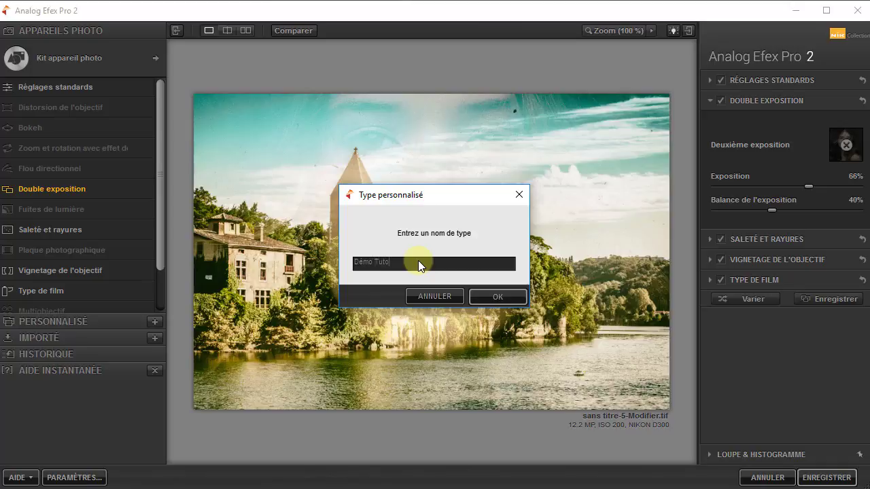
click(512, 297)
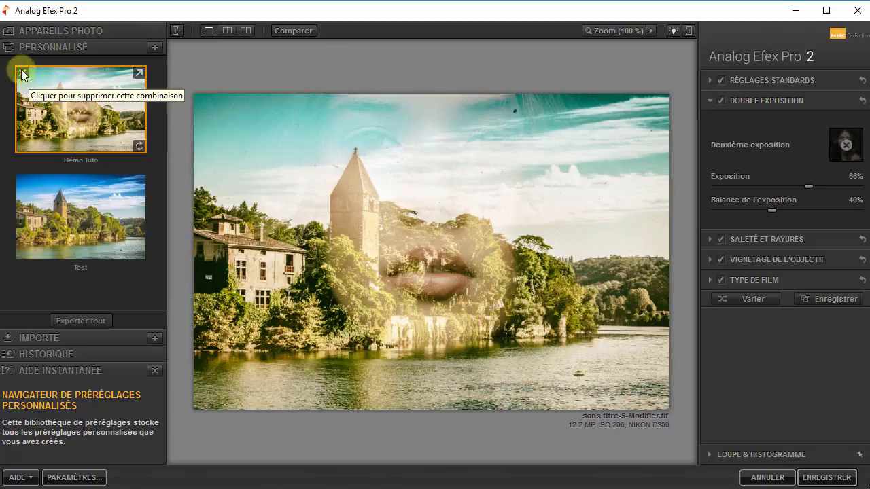
Update the custom preset Démo Tuto with the current filter settings.
click(140, 144)
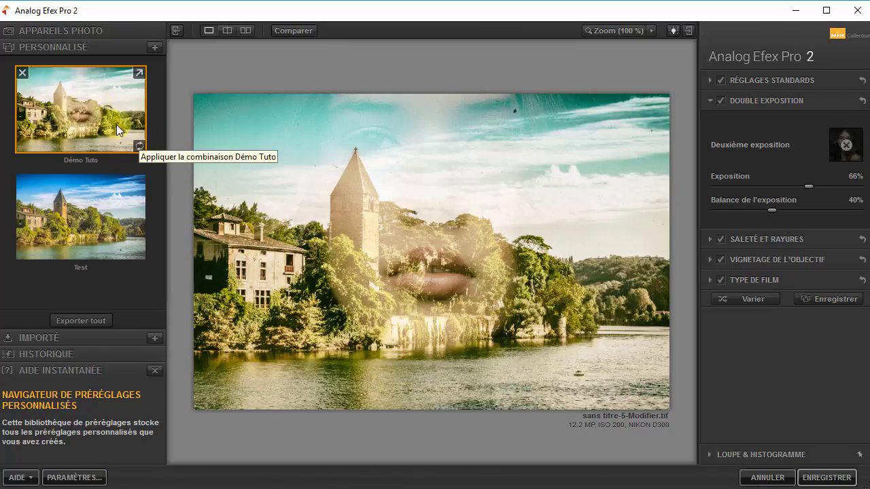
click(142, 149)
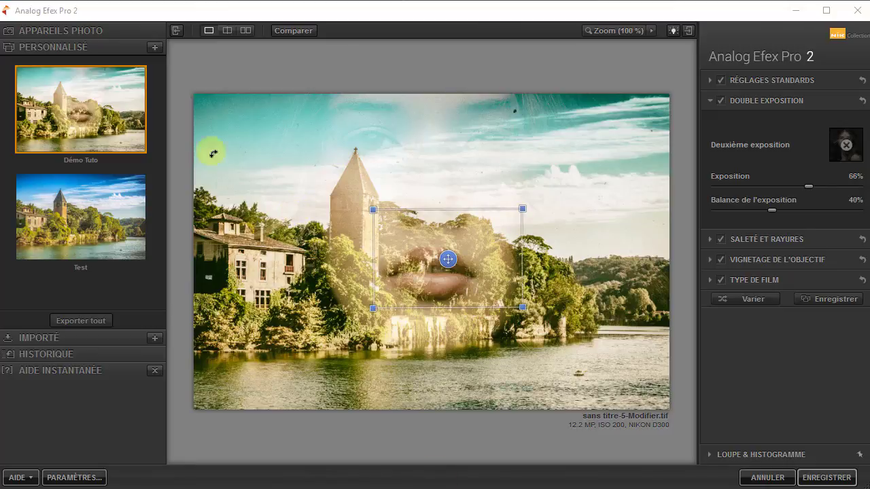
mouse_move(133, 98)
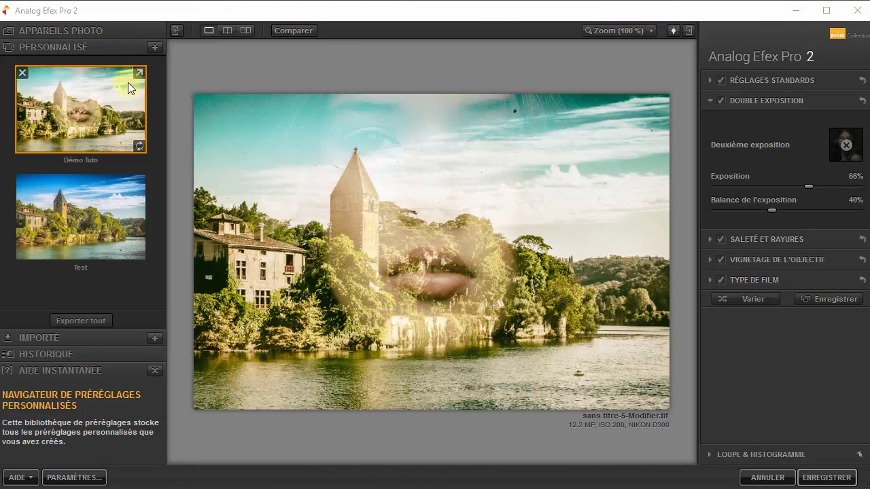
click(139, 74)
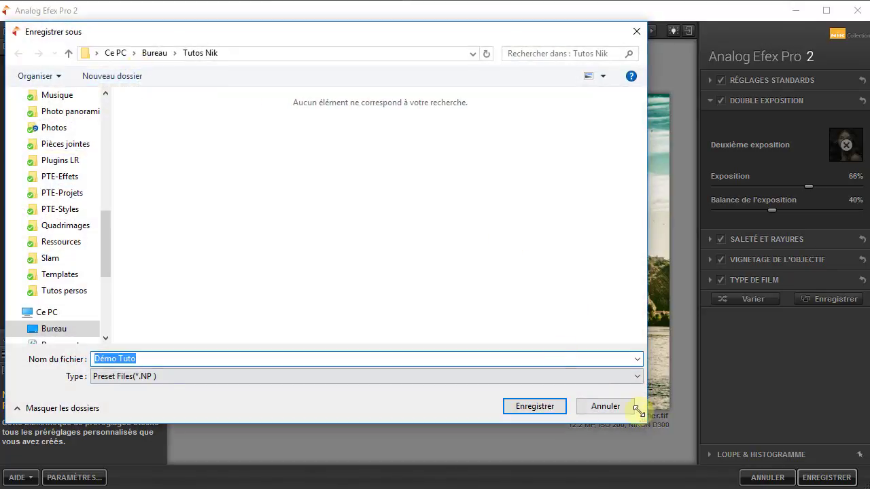
click(604, 407)
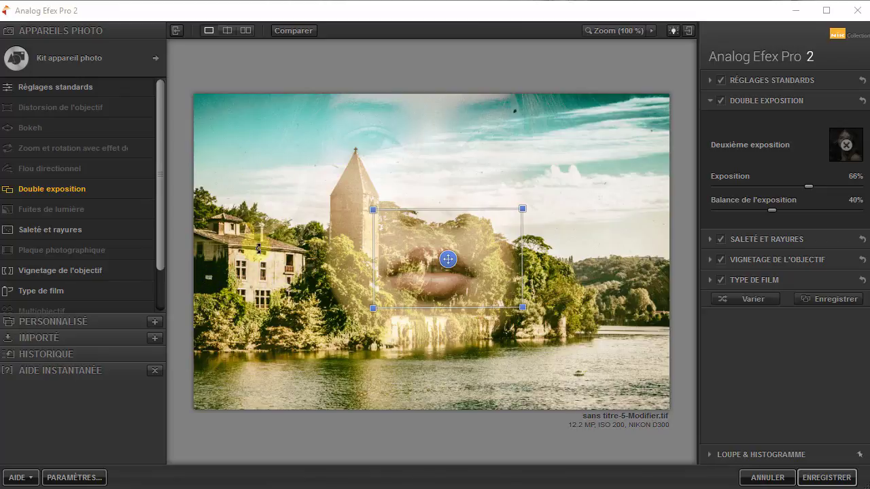
Look over the available tools and camera combinations, and cancel the Analog Efex Pro edit to return to Lightroom.
click(135, 59)
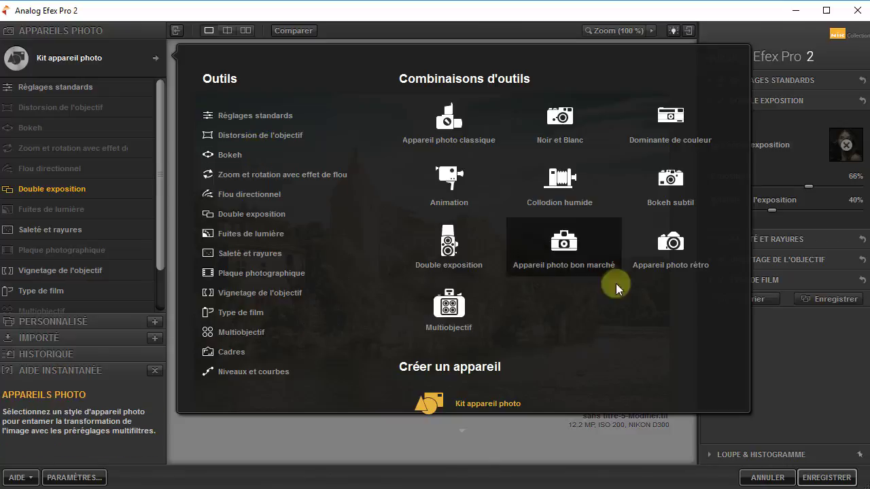
scroll(686, 360, down, 1)
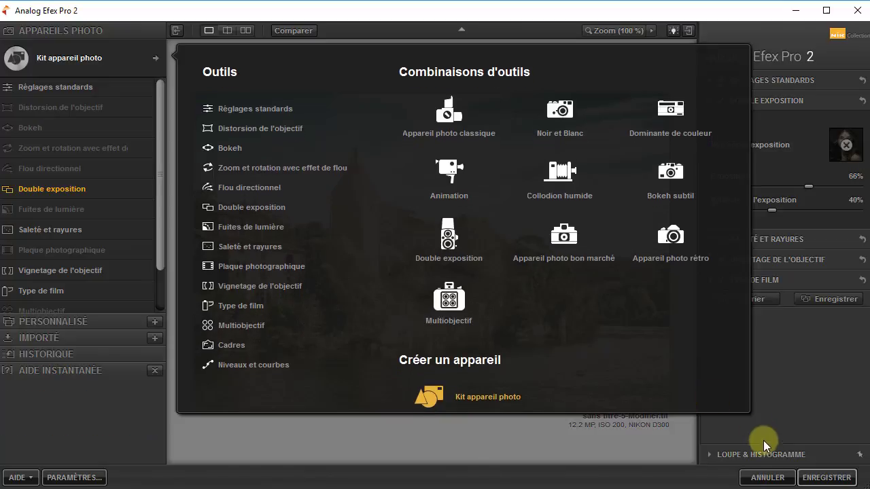
click(768, 478)
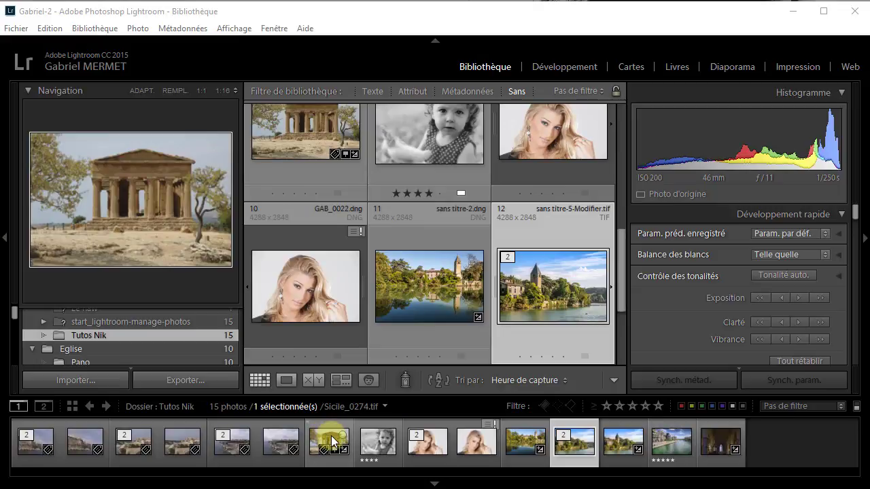
Open a copy of the temple photo with Lightroom corrections in Analog Efex Pro 2, as a TIFF in the ProPhoto RVB colour space.
right_click(329, 440)
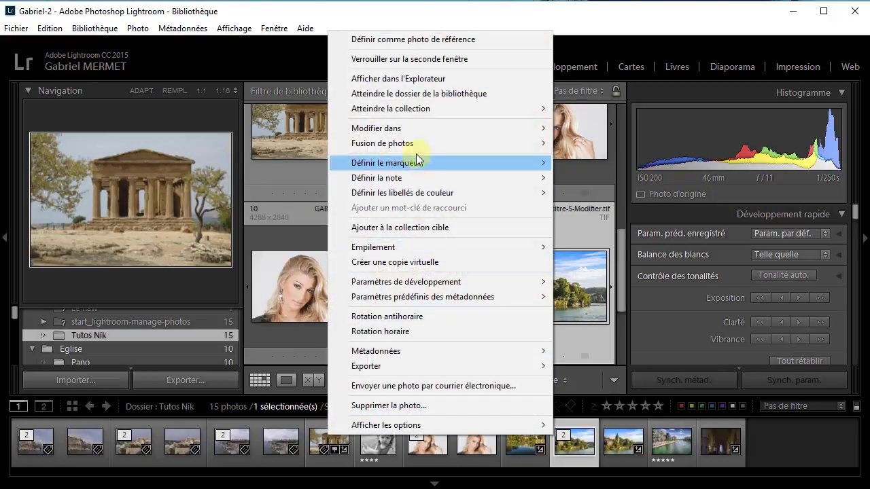
mouse_move(413, 129)
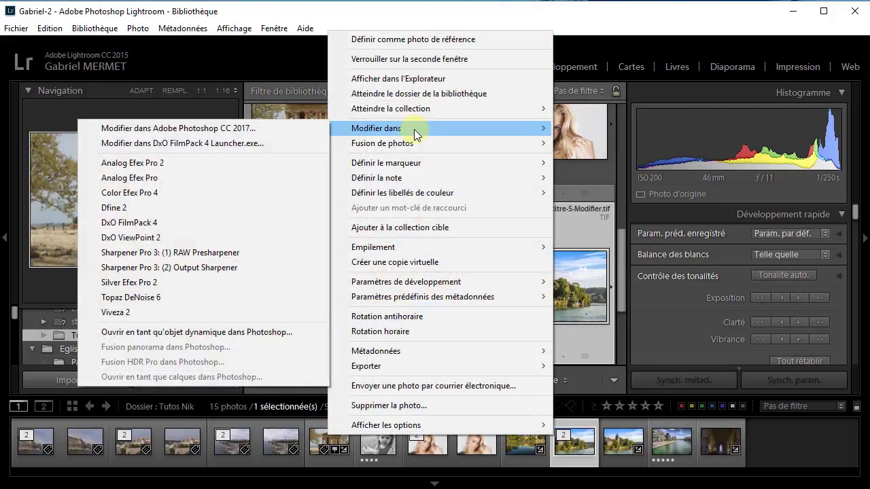
click(177, 162)
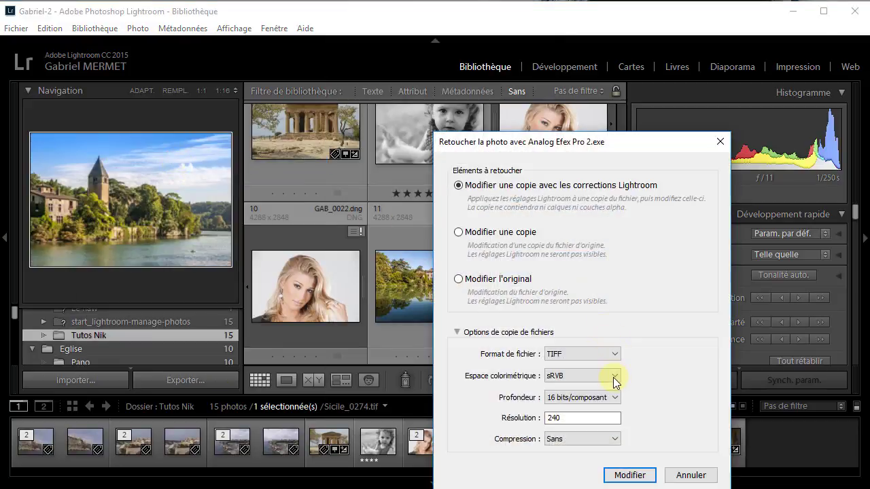
click(612, 377)
click(557, 390)
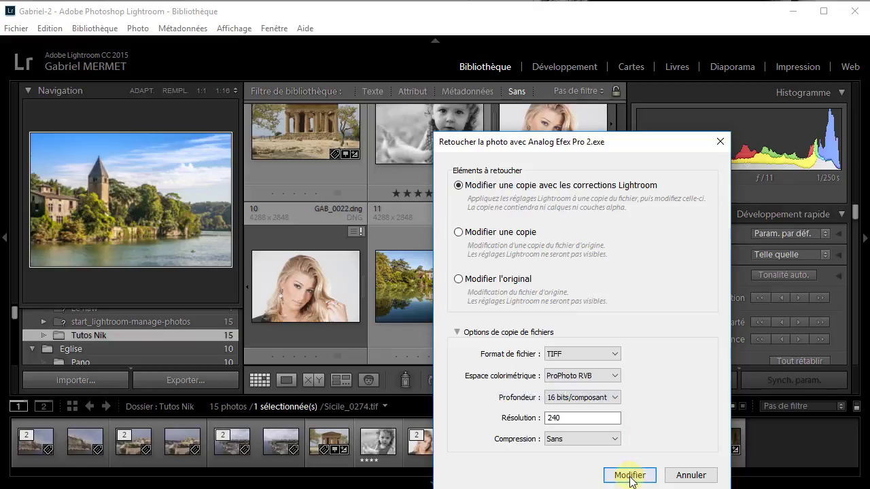
click(626, 474)
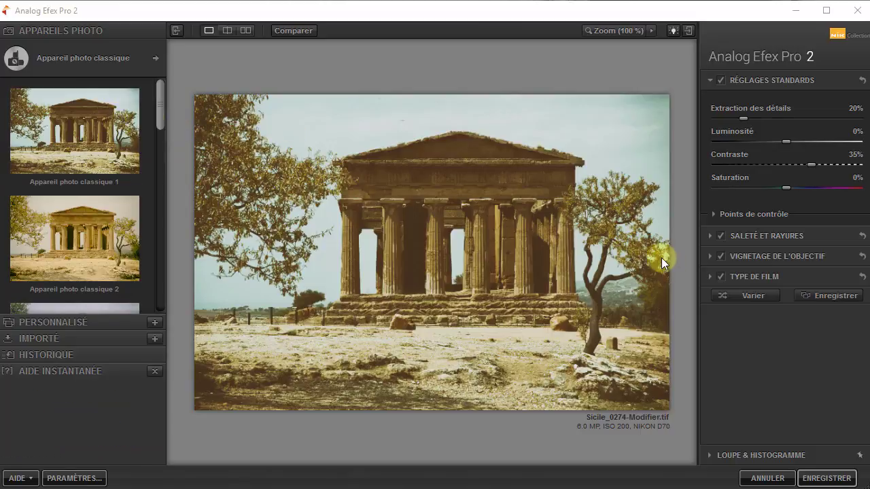
Deactivate the Réglages standards, Saleté et rayures, Vignetage de l'objectif and Type de film filters of the classic camera.
click(718, 78)
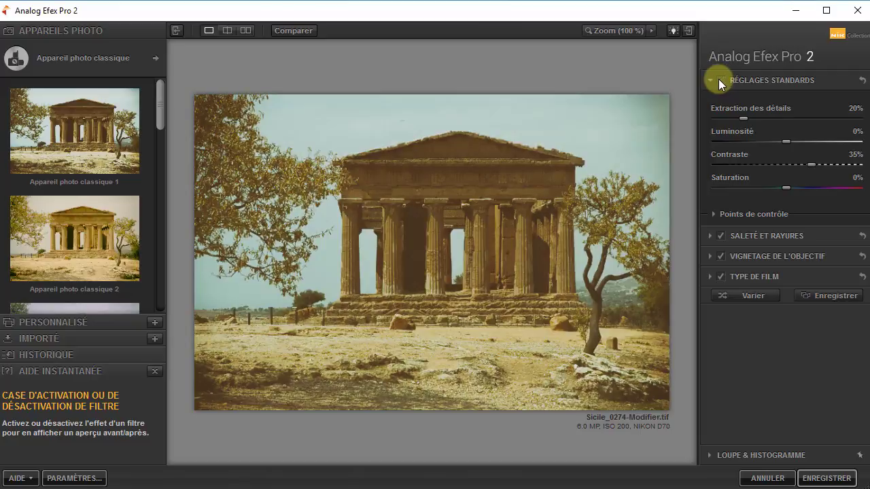
click(721, 236)
click(722, 256)
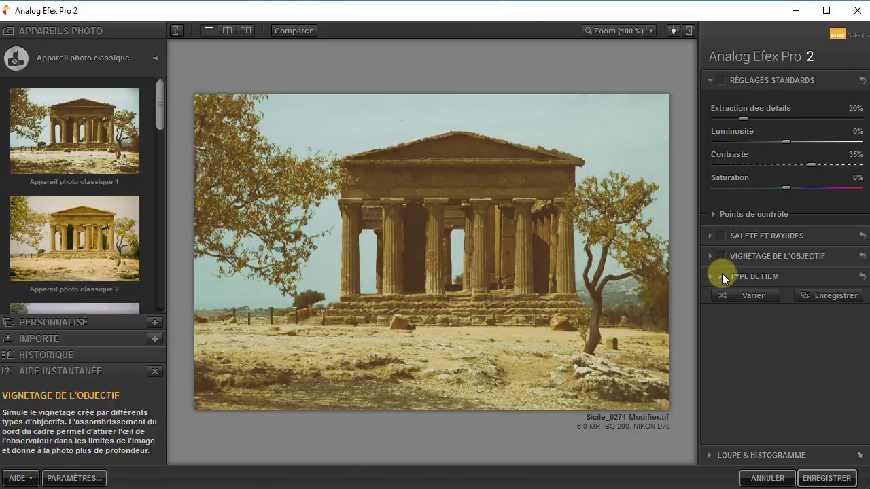
click(721, 275)
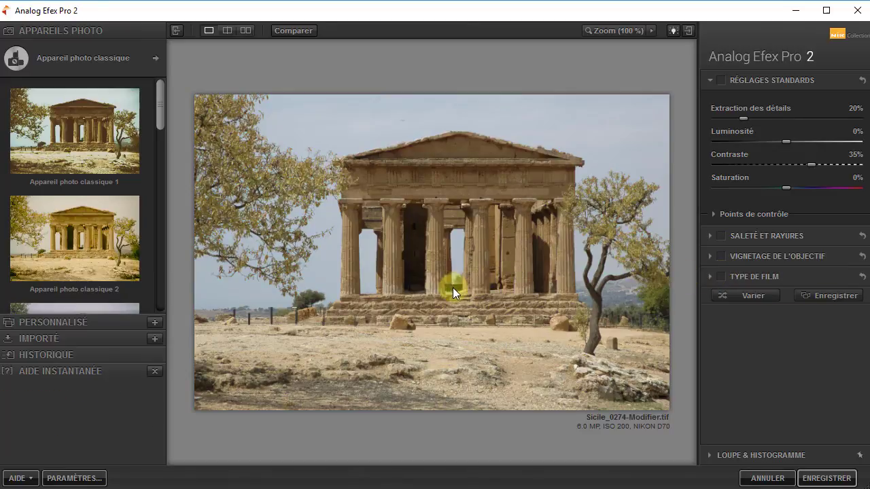
Apply only the Zoom et rotation avec effet de flou tool, centring it on the temple with Protéger le centre at 41%.
click(144, 57)
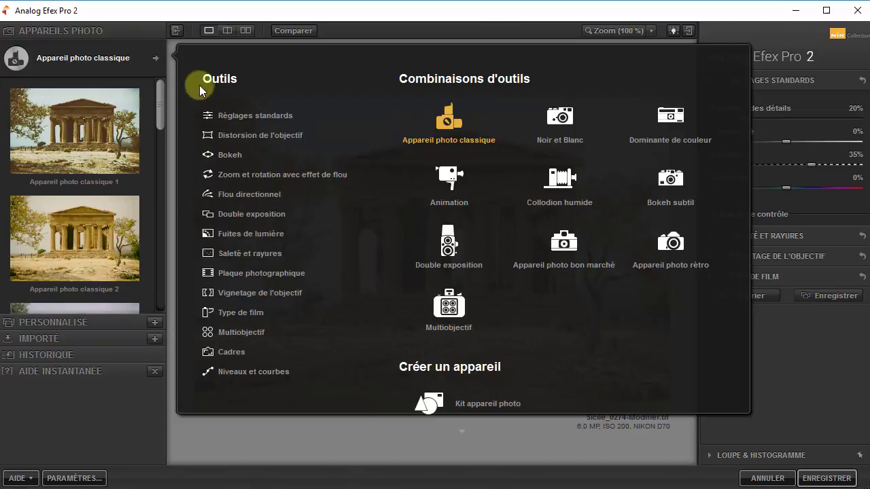
click(310, 176)
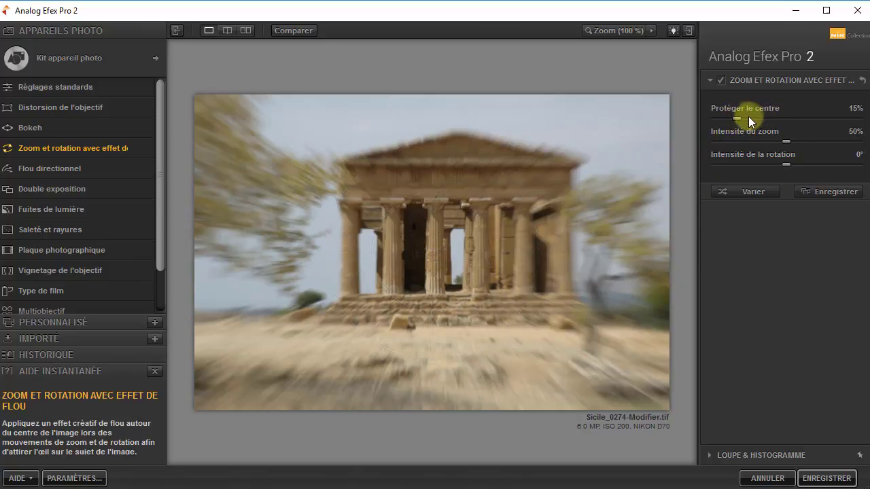
mouse_move(739, 118)
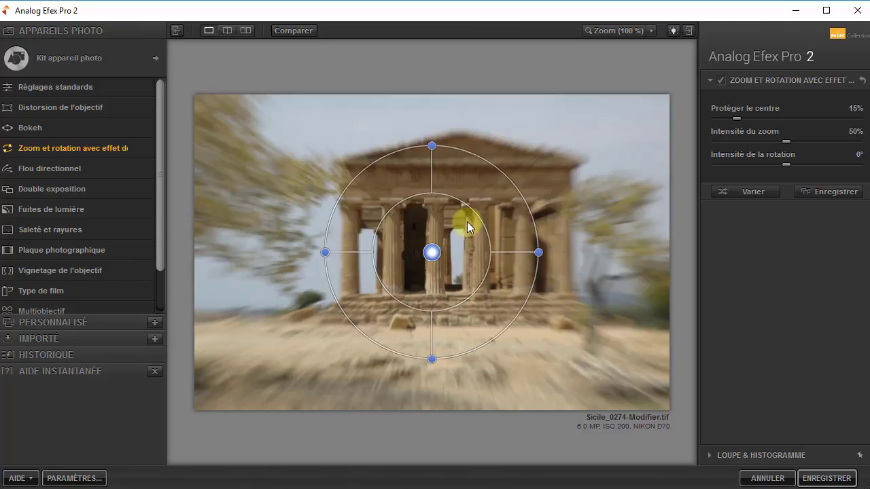
drag(466, 221, 475, 212)
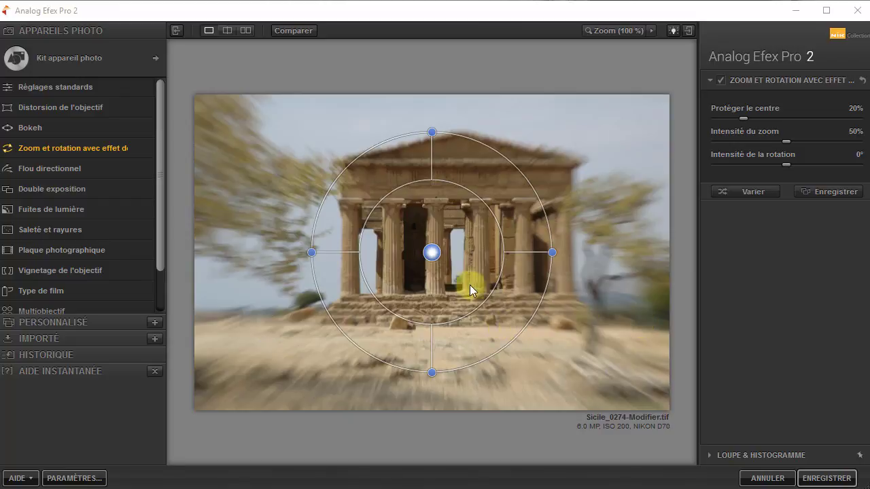
drag(427, 260, 457, 244)
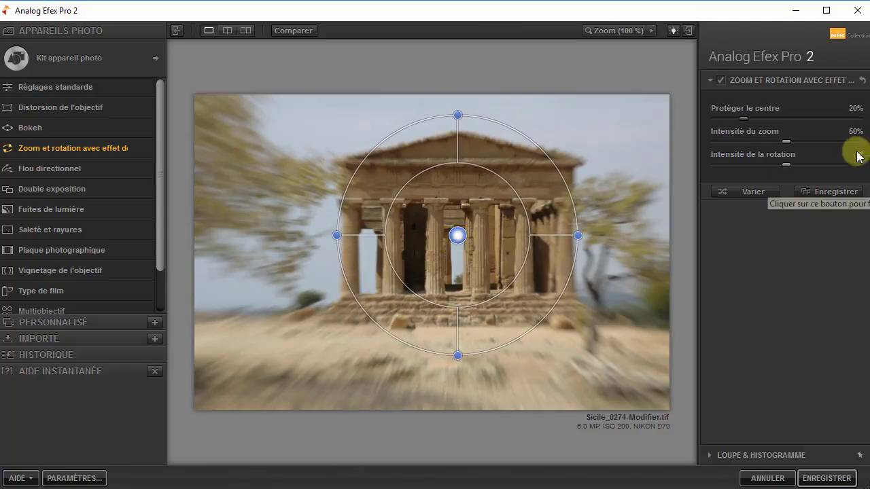
drag(744, 118, 773, 122)
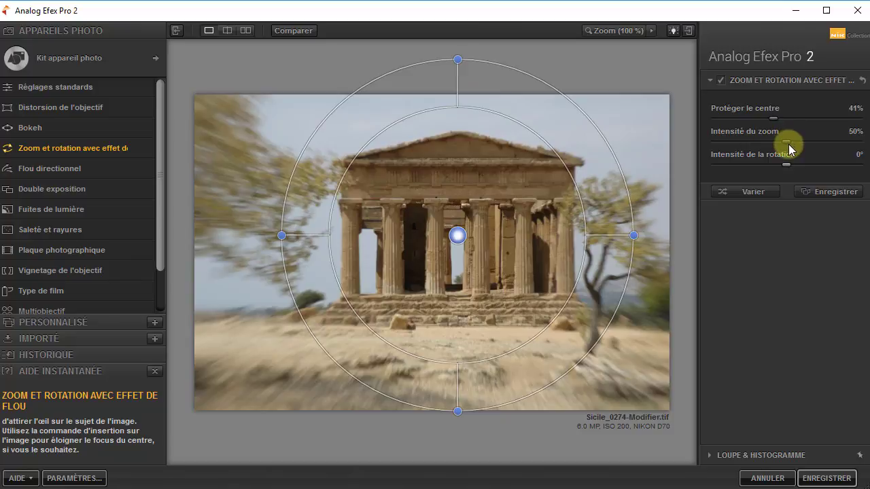
Set the zoom blur's Intensité du zoom to 79% and Intensité de la rotation to 26°.
drag(787, 142, 829, 147)
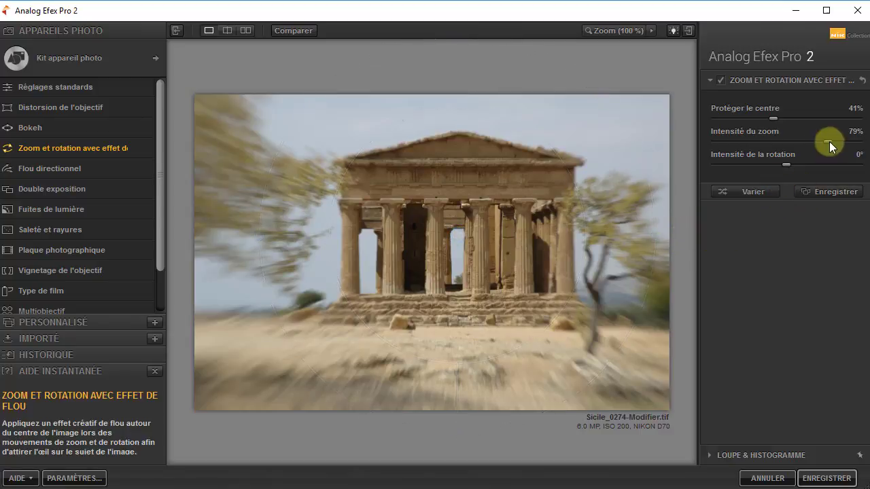
click(794, 164)
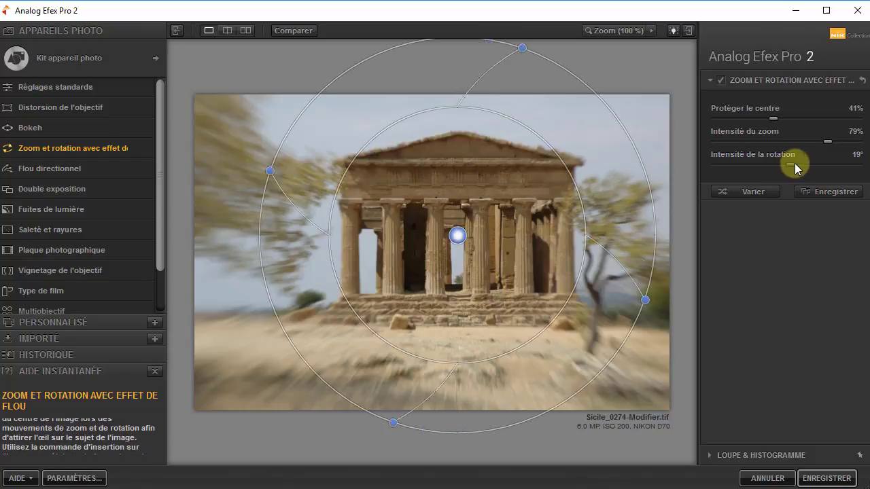
drag(797, 163, 790, 164)
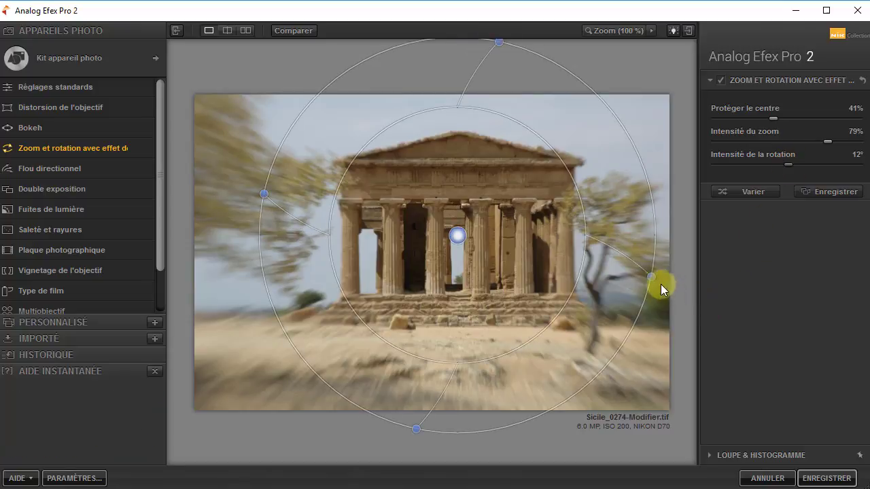
drag(650, 279, 620, 318)
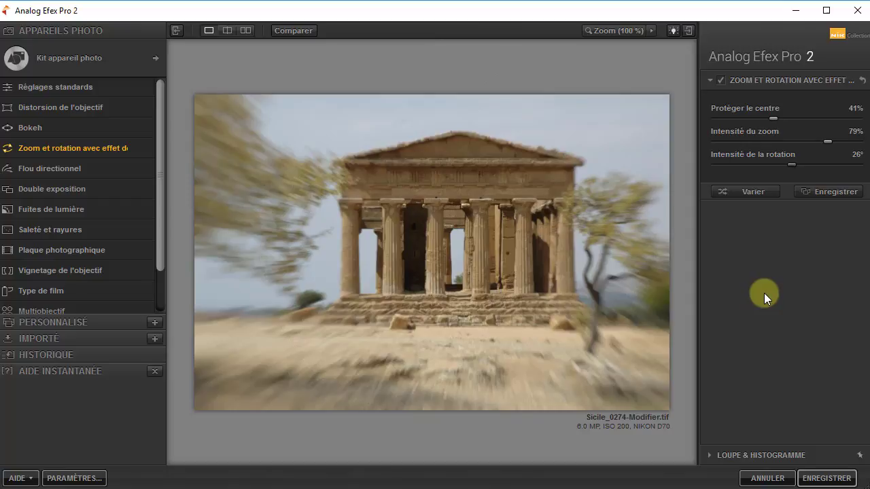
mouse_move(611, 293)
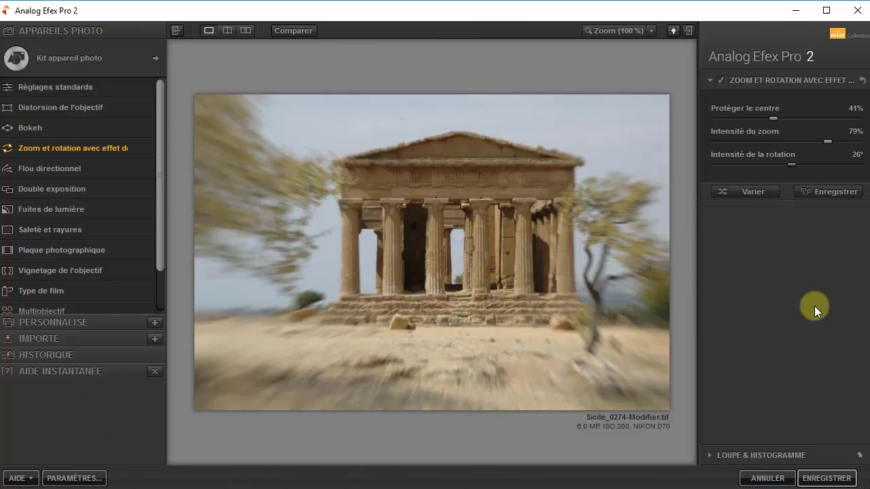
mouse_move(518, 351)
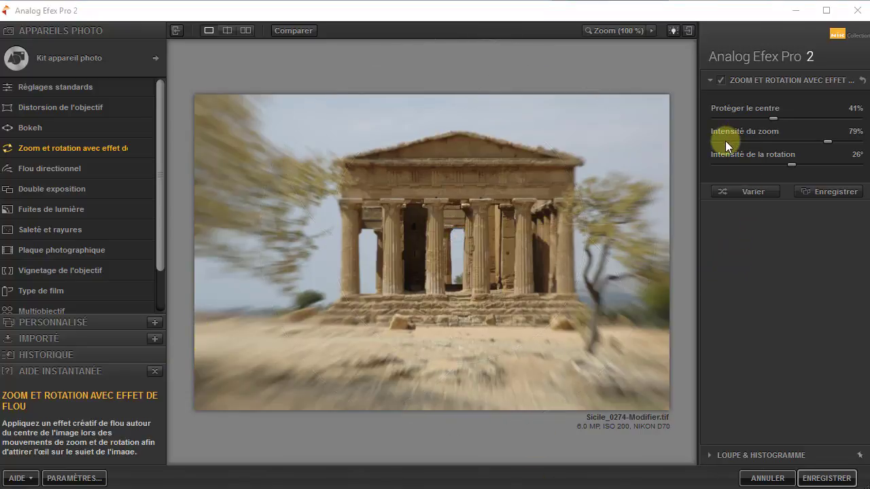
Deactivate the zoom and rotation blur and replace it with Flou directionnel, its blur point centred on the temple.
click(720, 80)
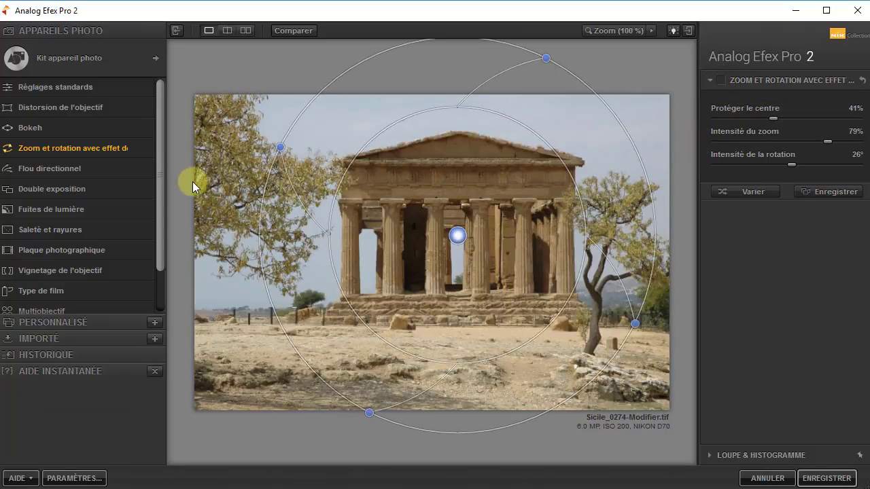
click(60, 167)
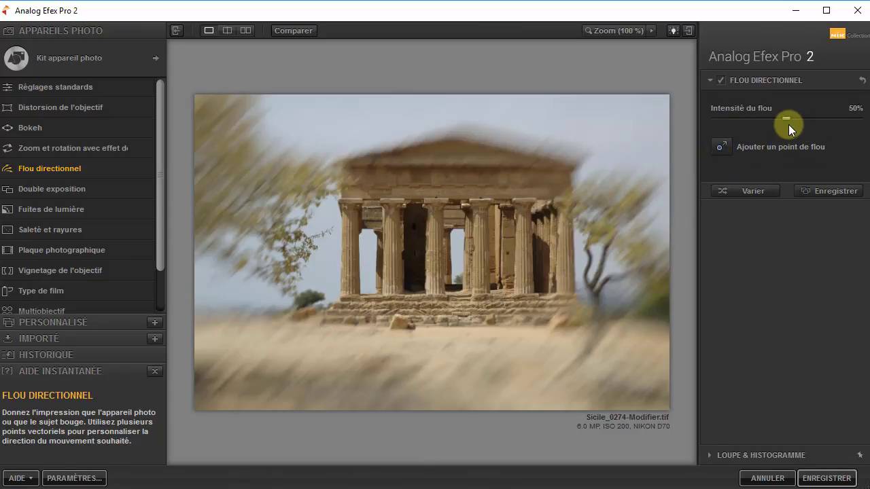
mouse_move(548, 210)
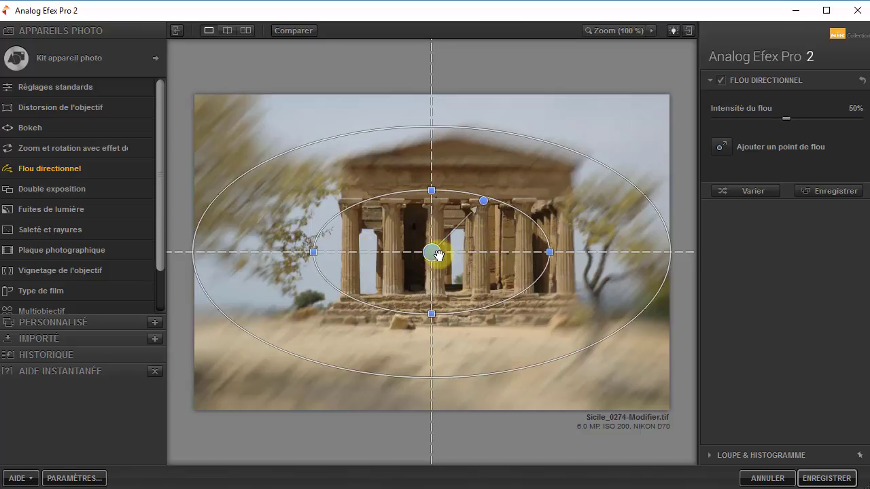
drag(434, 256, 458, 232)
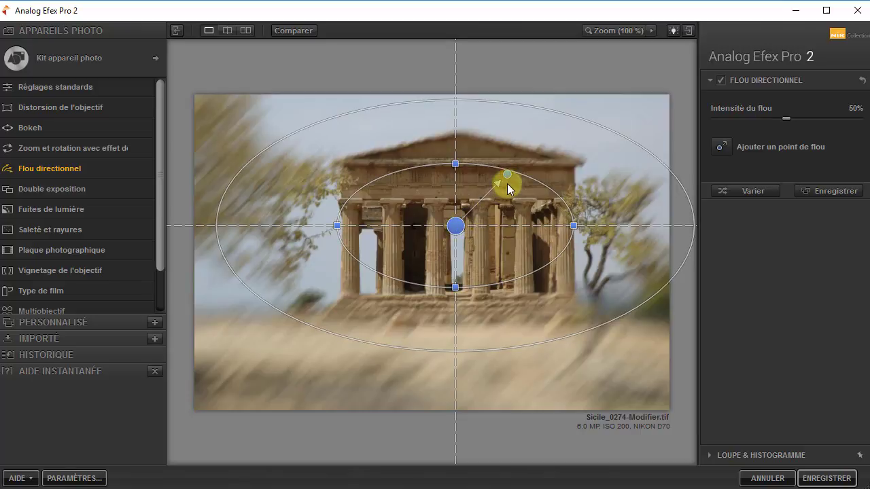
Orient the directional blur towards the upper left and enlarge its protected ellipse to cover the whole temple.
drag(508, 175, 495, 161)
drag(466, 158, 364, 168)
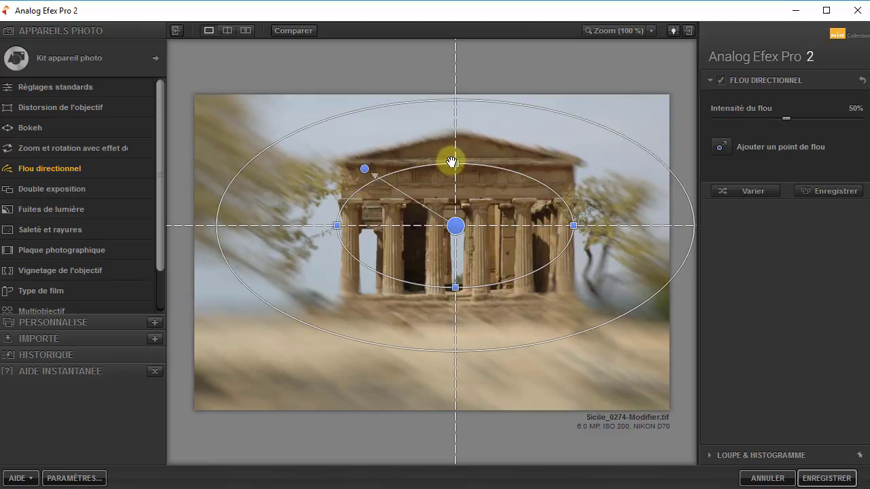
drag(455, 164, 461, 135)
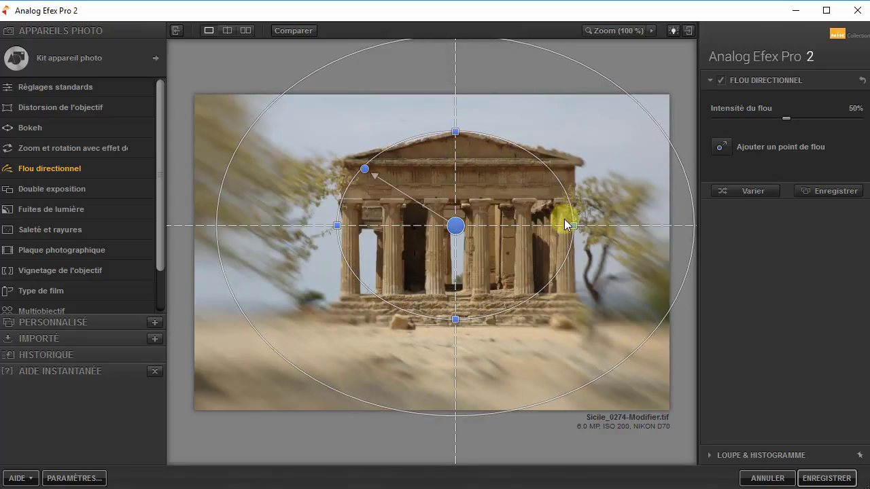
drag(575, 225, 578, 227)
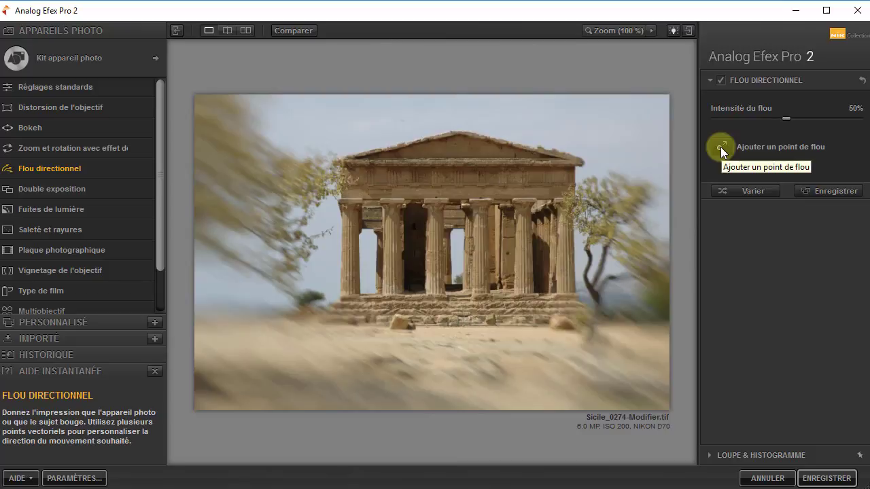
Set the directional blur's Intensité du flou to 21%.
click(578, 176)
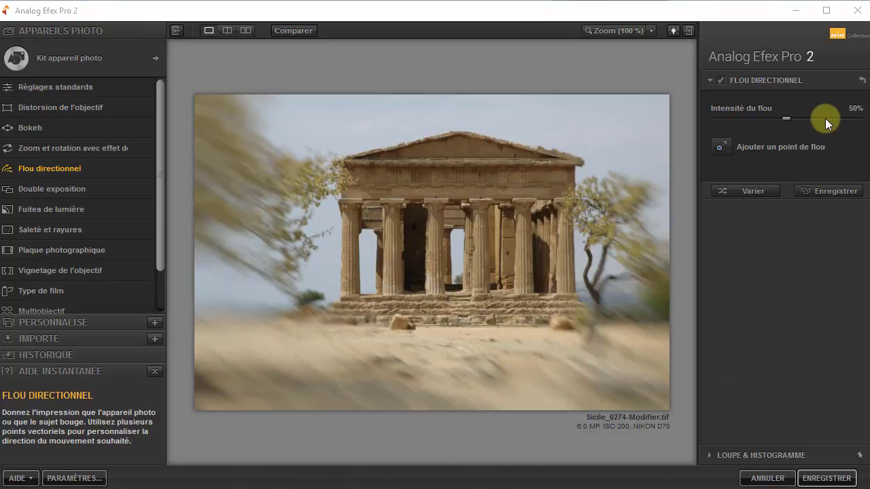
drag(784, 119, 747, 123)
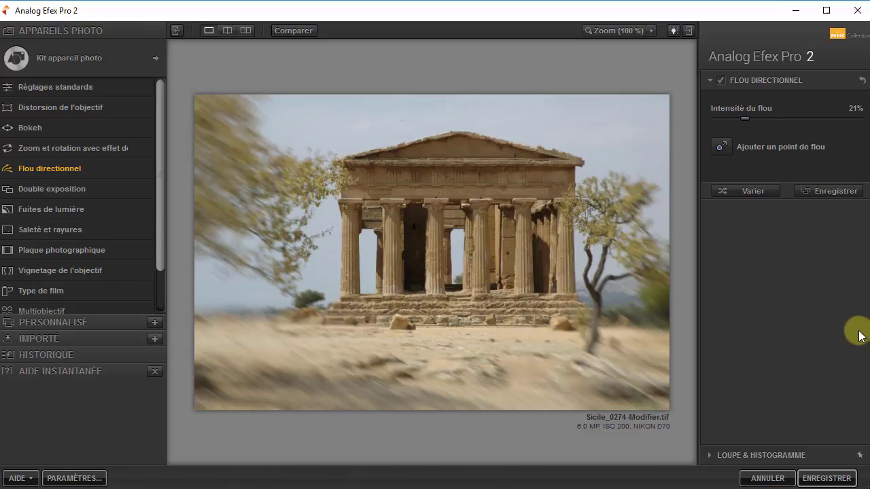
mouse_move(377, 268)
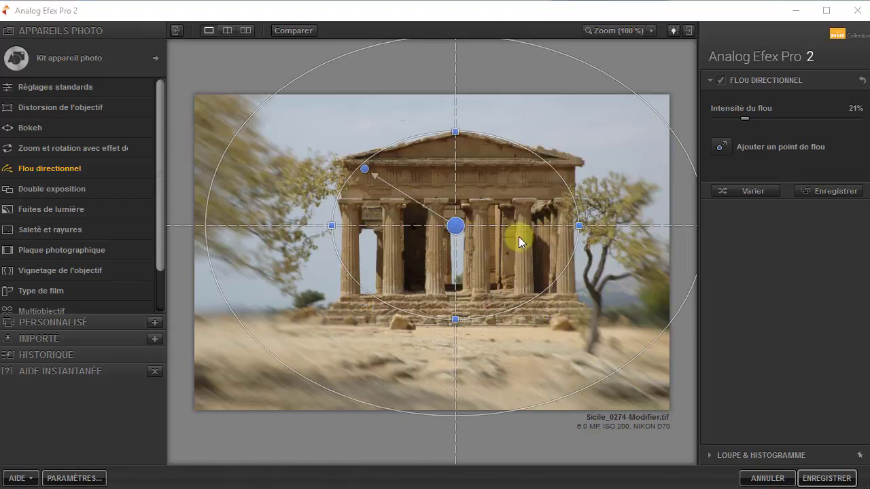
Deactivate Flou directionnel and add the Distorsion de l'objectif filter with a slight concave distortion.
click(720, 80)
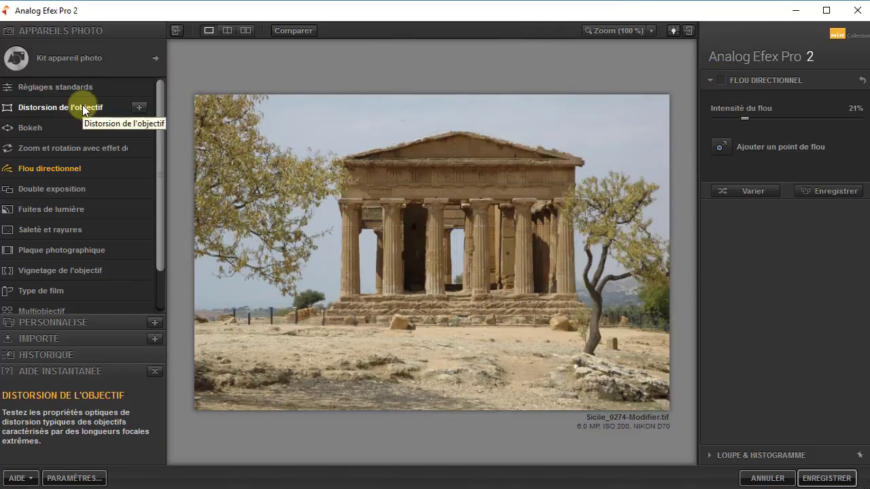
click(121, 108)
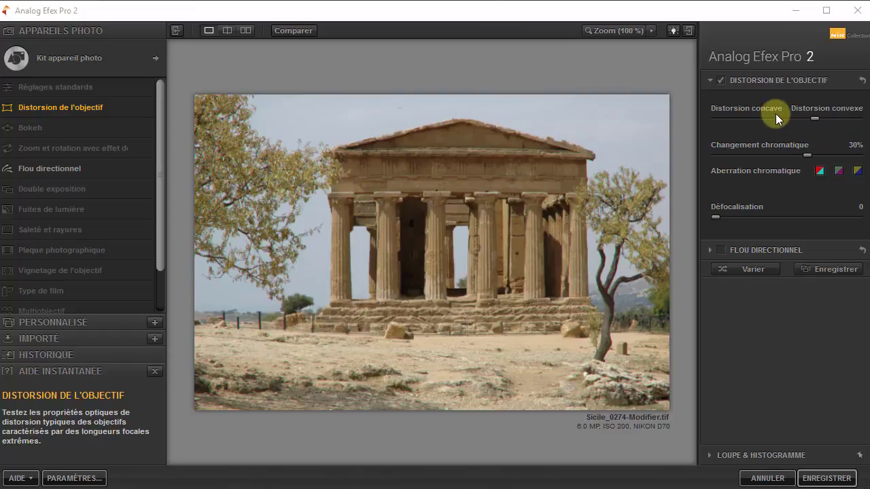
drag(814, 118, 764, 118)
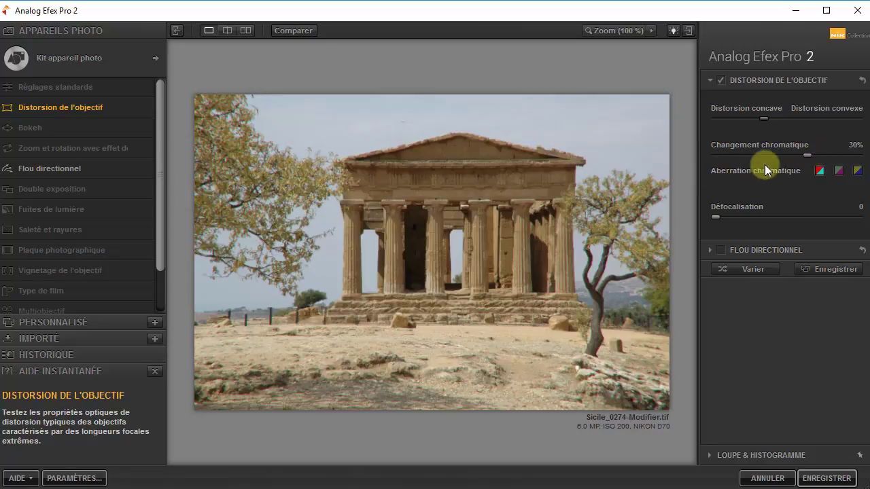
Choose the Rouge/Cyan chromatic aberration for the lens distortion and set Changement chromatique to 42%.
click(819, 172)
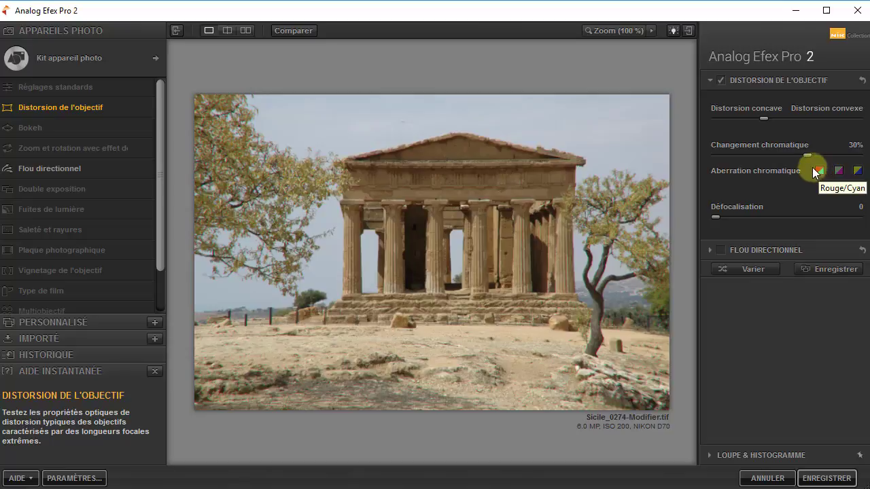
drag(805, 154, 816, 154)
click(574, 152)
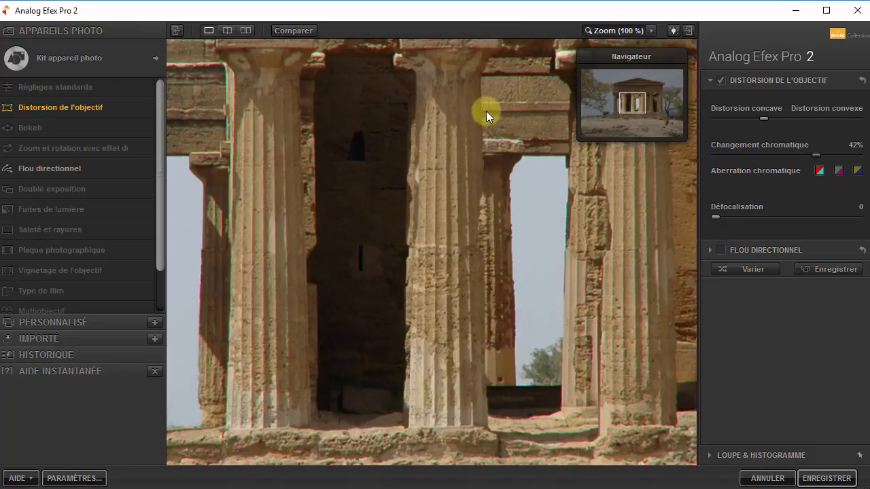
Raise the lens distortion's Changement chromatique to 85% while viewing the temple's pediment, and bring it back down to 57%.
drag(486, 111, 460, 462)
drag(446, 243, 557, 324)
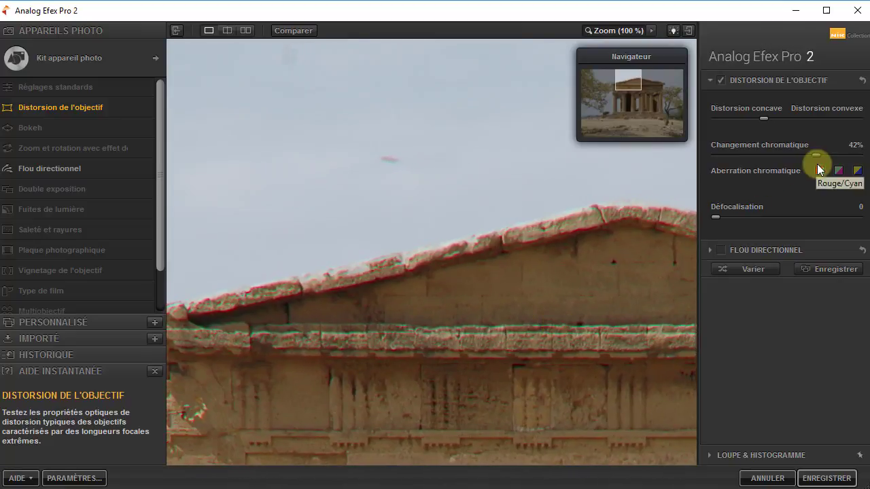
drag(819, 153, 851, 163)
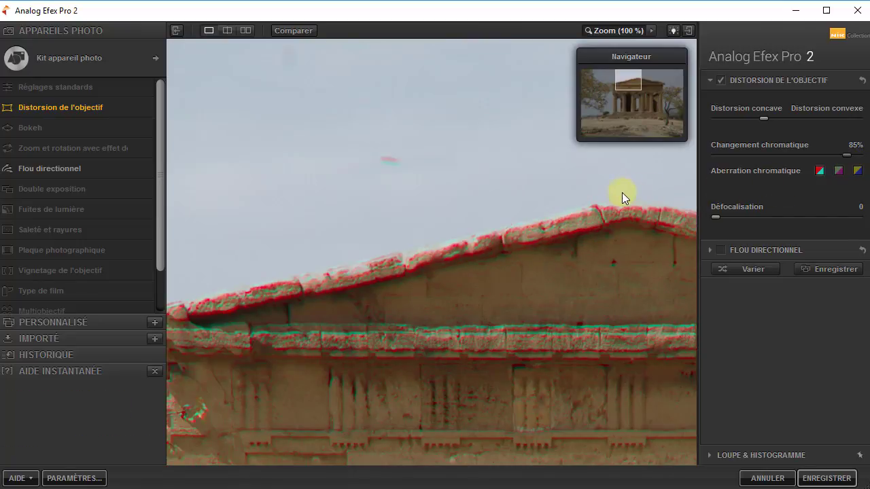
mouse_move(845, 156)
mouse_down()
mouse_move(859, 160)
mouse_move(796, 154)
mouse_move(828, 155)
mouse_up()
Try the Vert/Magenta and yellow/blue chromatic aberrations on the pediment, and return to Rouge/Cyan.
click(838, 173)
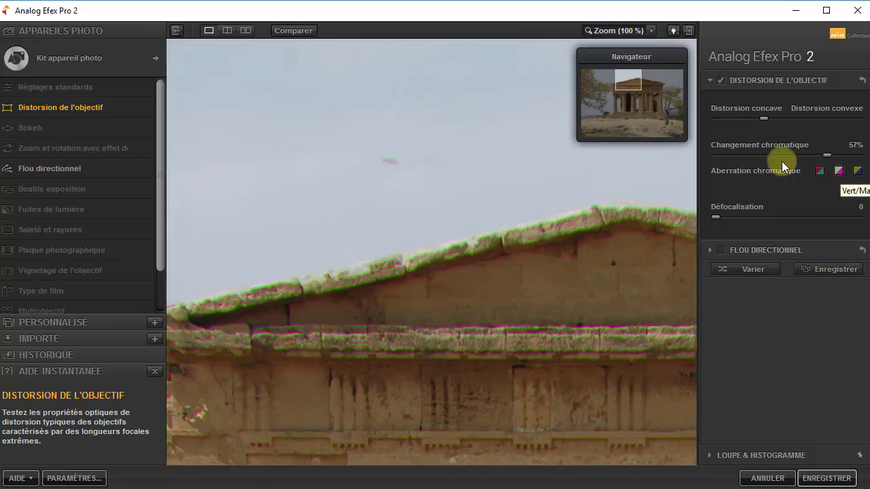
click(858, 171)
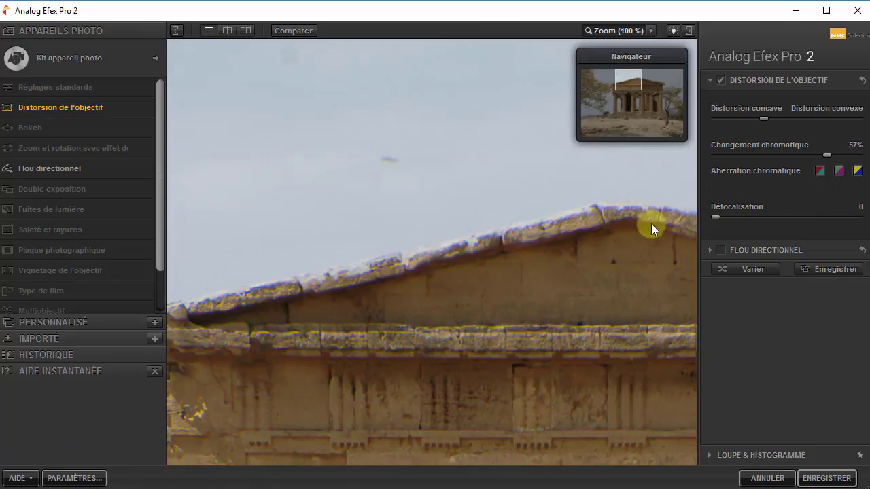
click(819, 169)
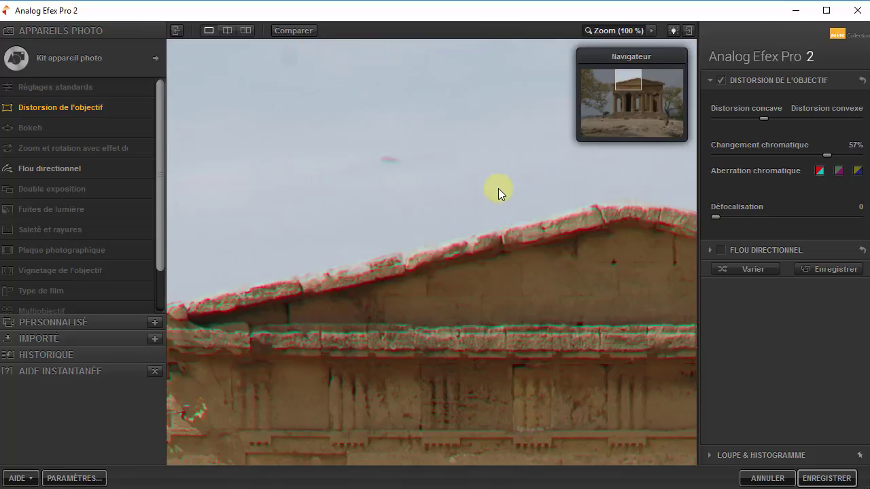
Set the lens distortion's Défocalisation to 76, check the pediment's sharpness up close, and fine-tune the value to 78.
click(558, 192)
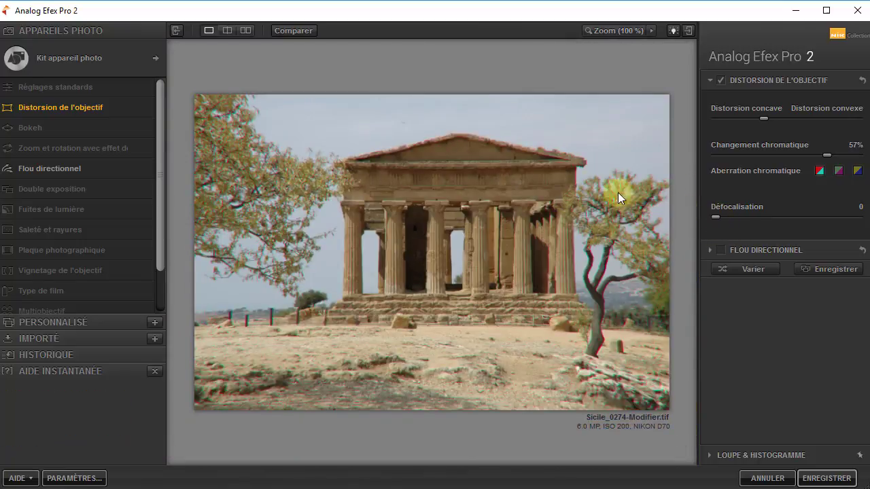
drag(715, 218, 823, 217)
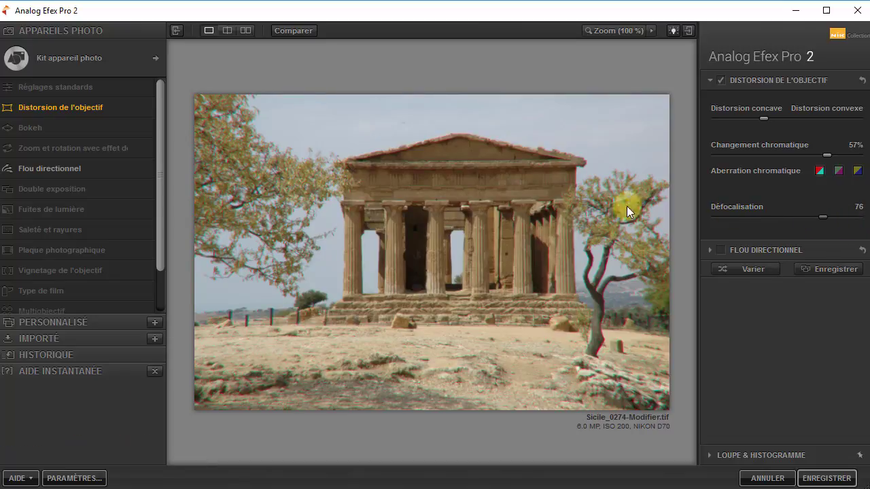
click(534, 205)
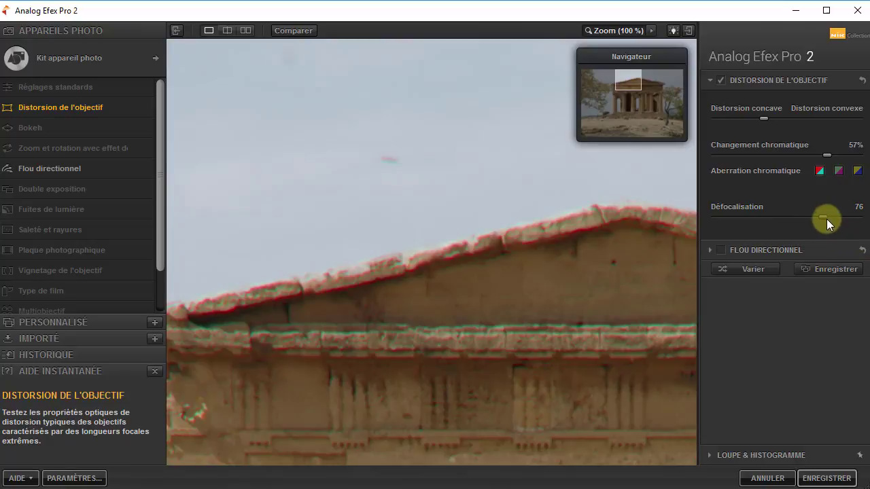
click(534, 215)
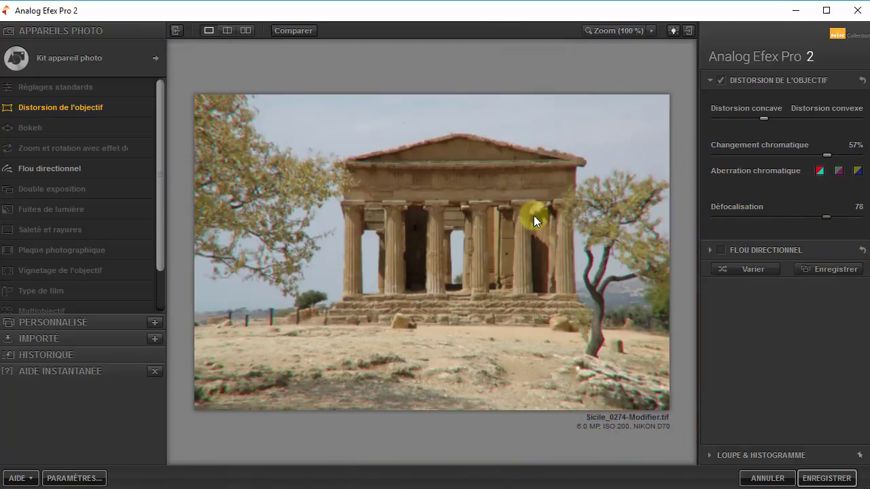